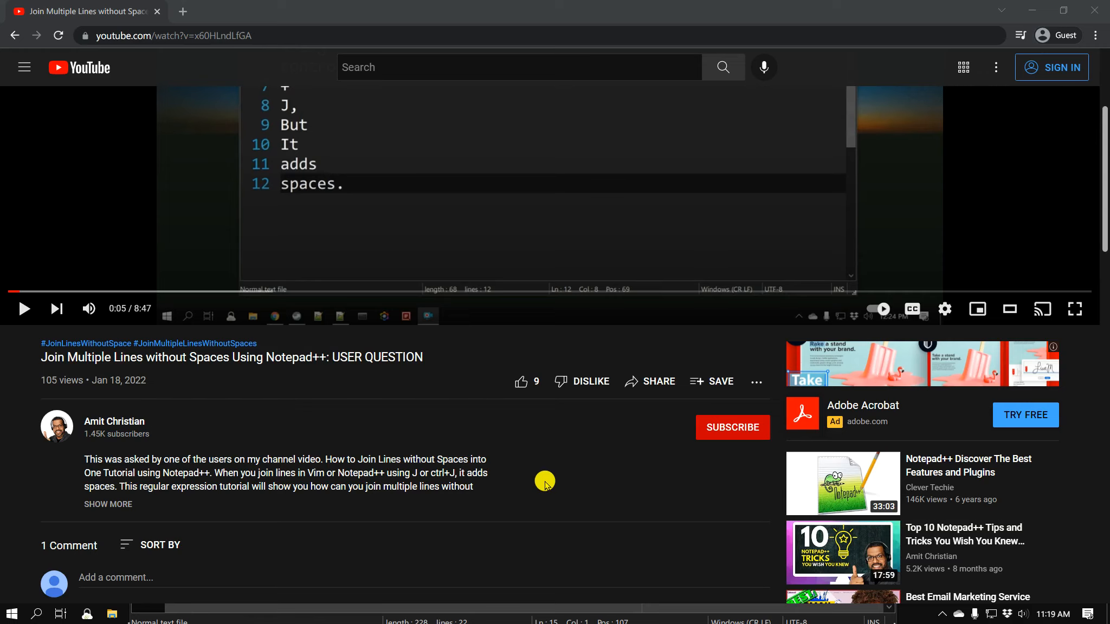
# Copy the viewer comment's text from "<A1><SE0" through the line ending in "really tired"
pyautogui.scroll(2, 545, 482)
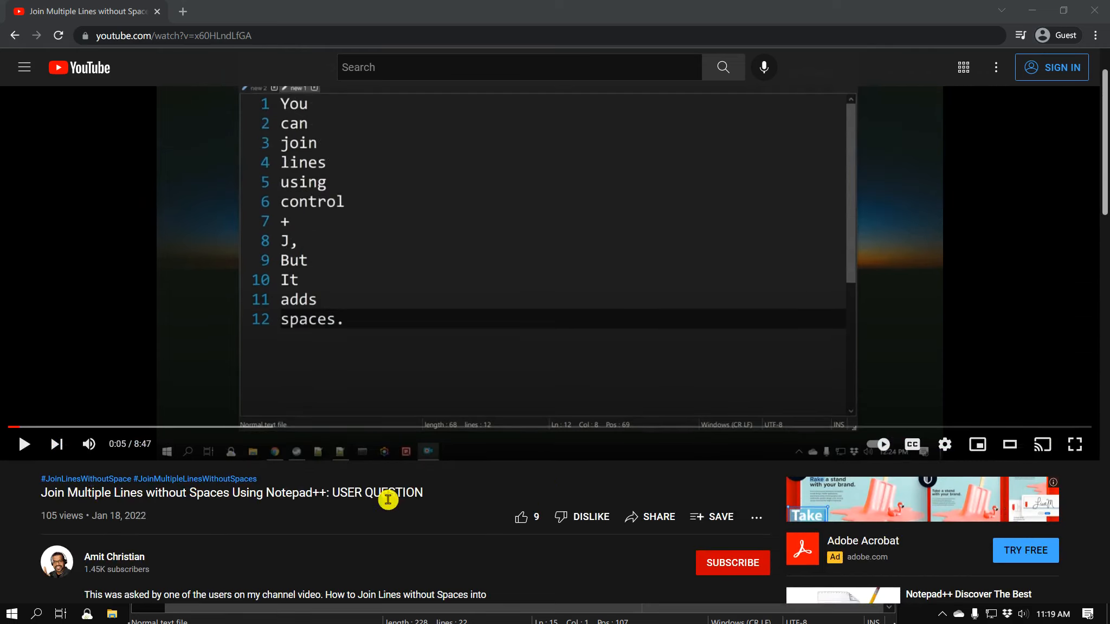
pyautogui.scroll(-1, 472, 507)
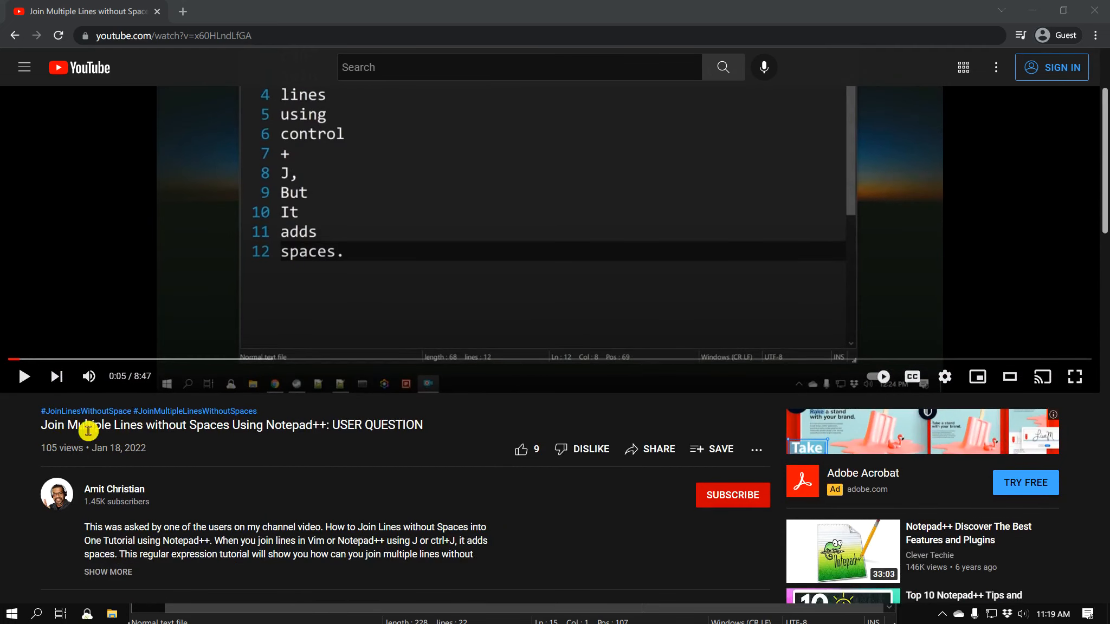
pyautogui.scroll(-5, 312, 485)
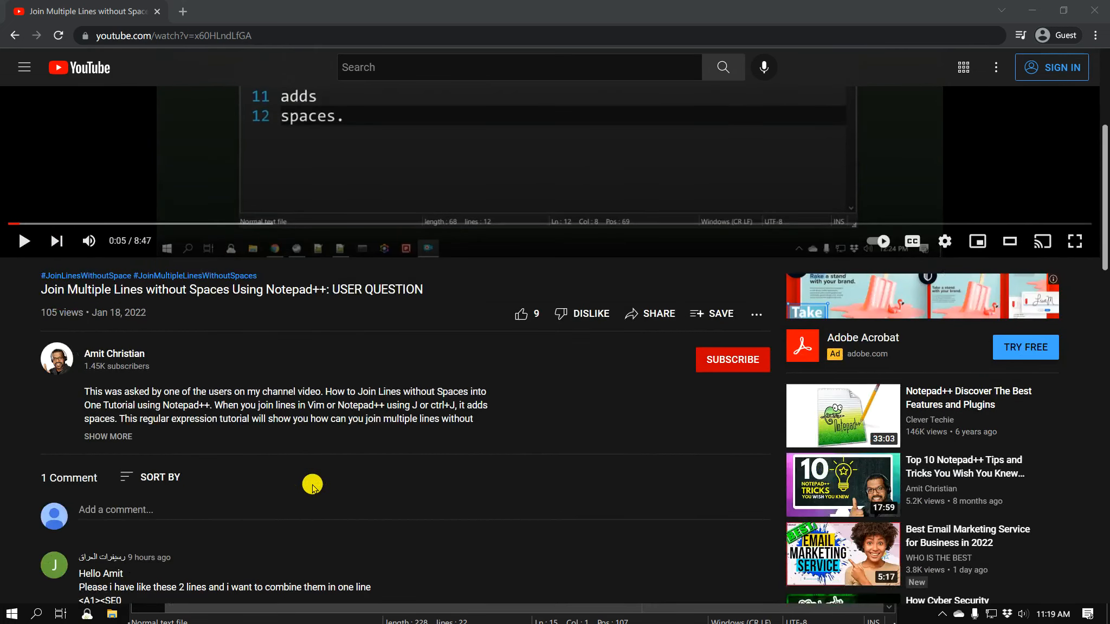
pyautogui.scroll(-3, 312, 486)
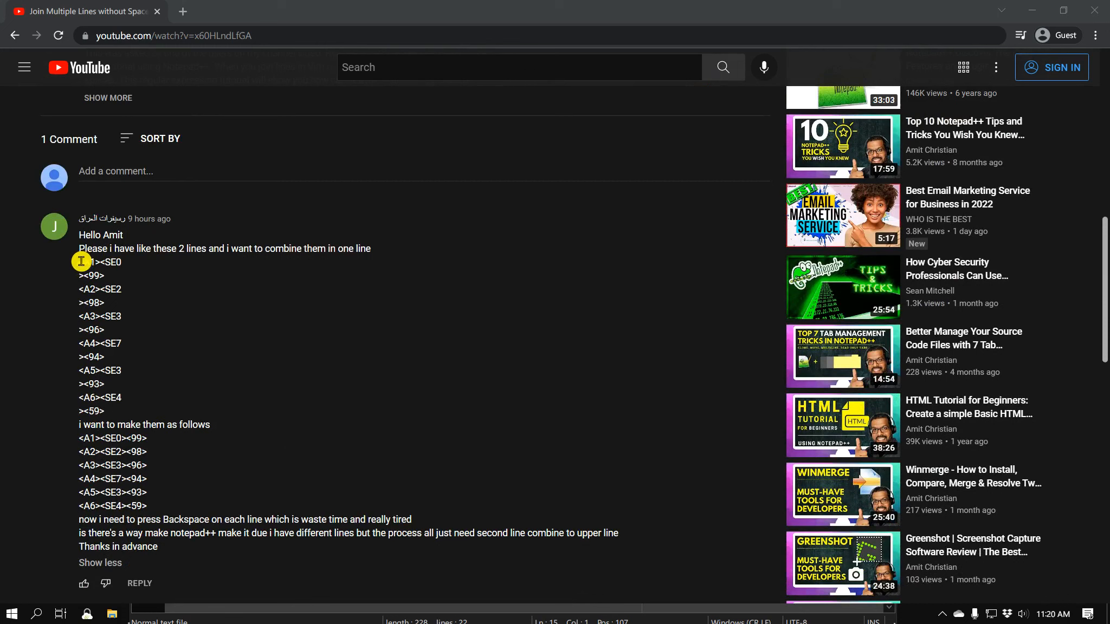
pyautogui.moveTo(81, 262); pyautogui.dragTo(426, 525)
pyautogui.rightClick(425, 525)
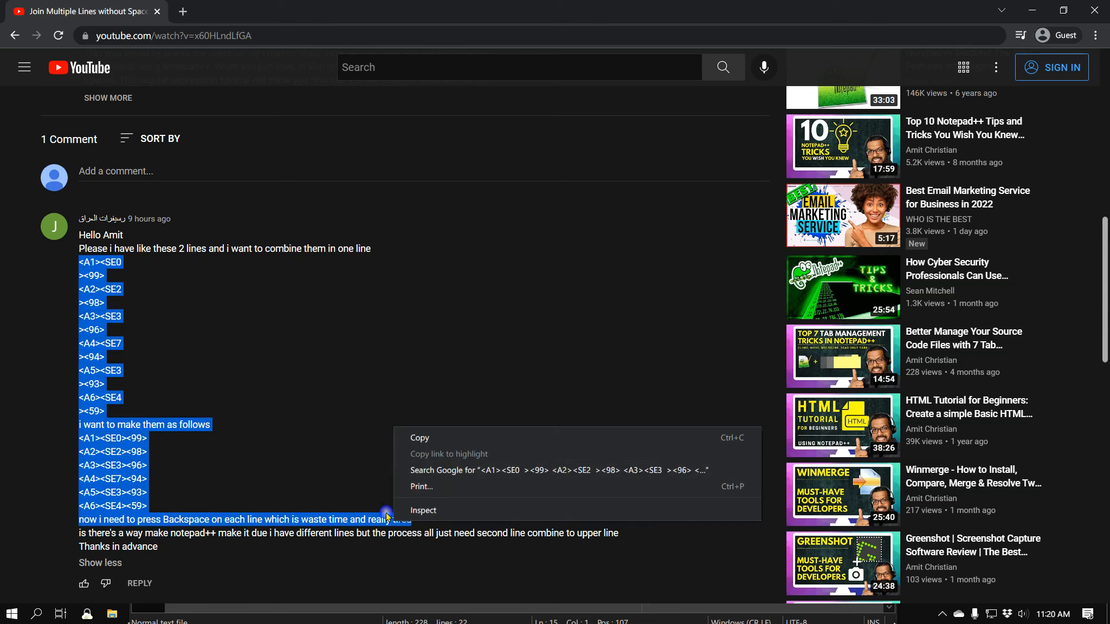
pyautogui.click(456, 443)
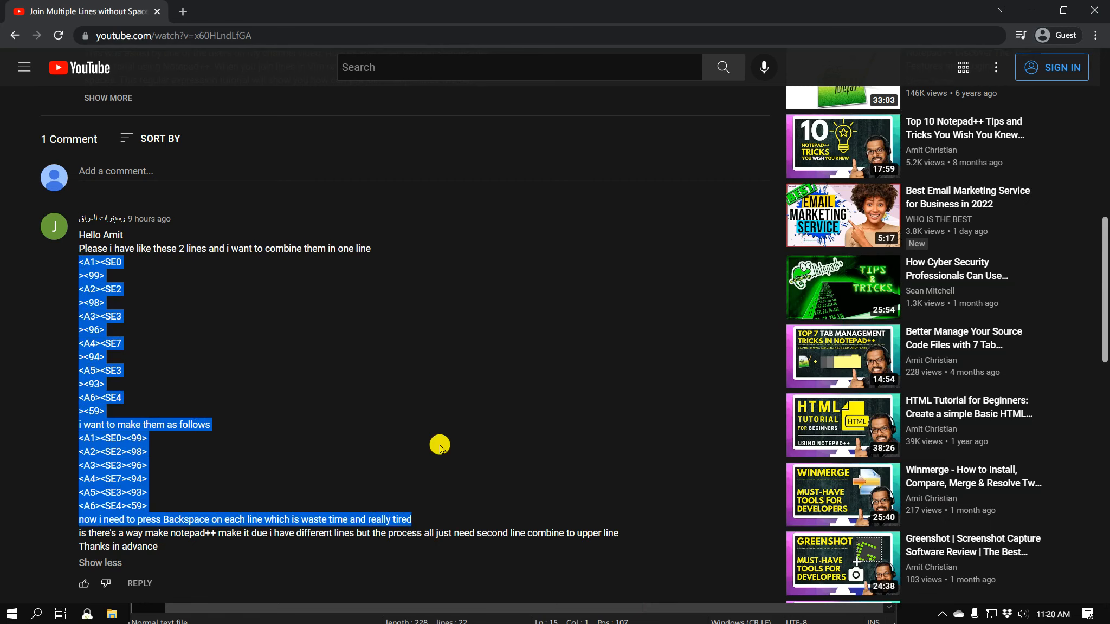
# Switch to Notepad++, replace the entire content of the new 3 document with the copied comment text, and minimize the browser window
pyautogui.hotkey('alt', 'Tab')
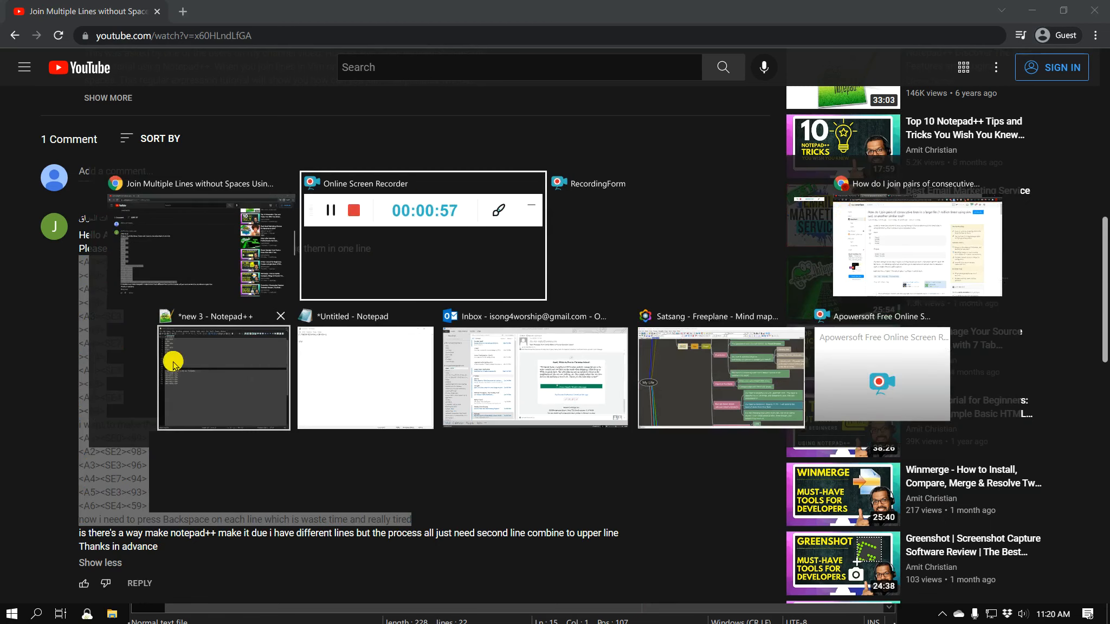
pyautogui.click(217, 379)
pyautogui.click(382, 305)
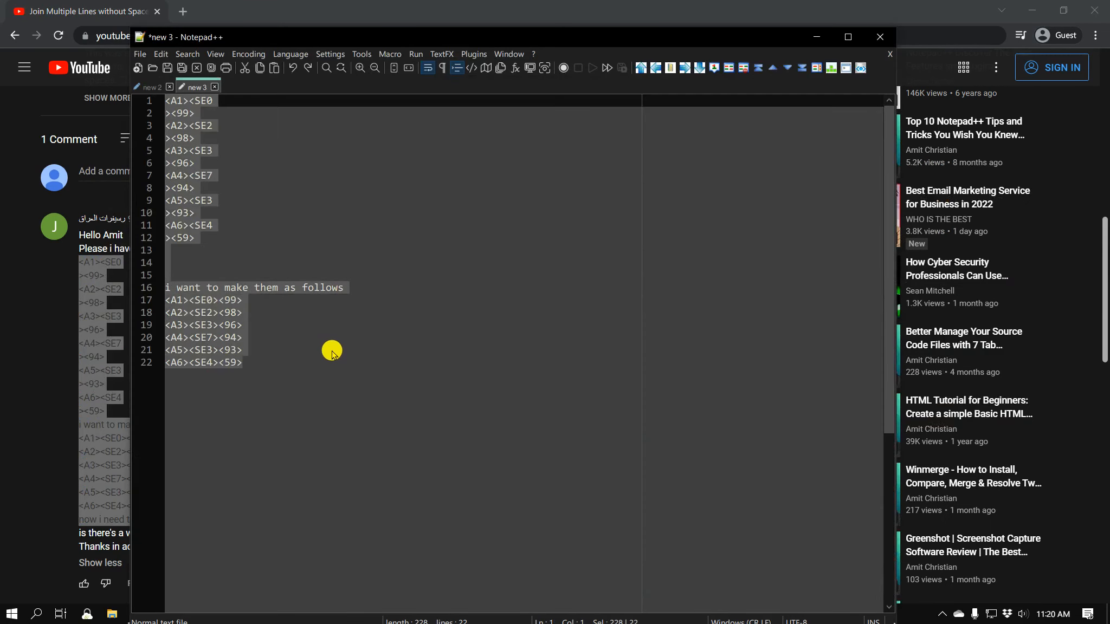
pyautogui.hotkey('ctrl', 'a')
pyautogui.hotkey('ctrl', 'v')
pyautogui.scroll(2, 306, 318)
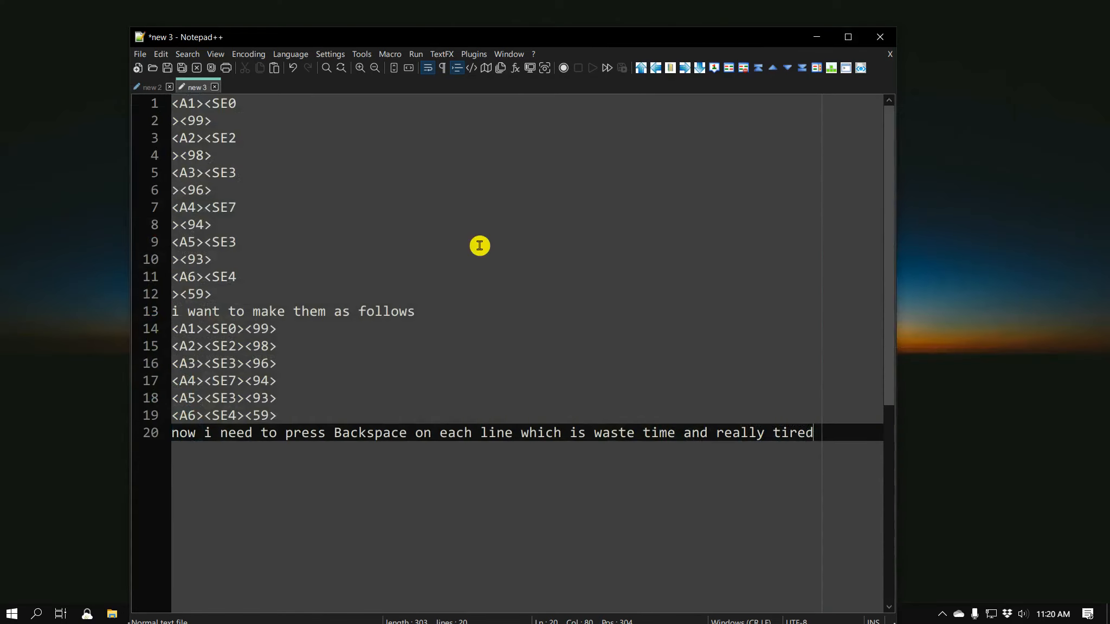
pyautogui.click(1032, 11)
pyautogui.moveTo(338, 36); pyautogui.dragTo(396, 35)
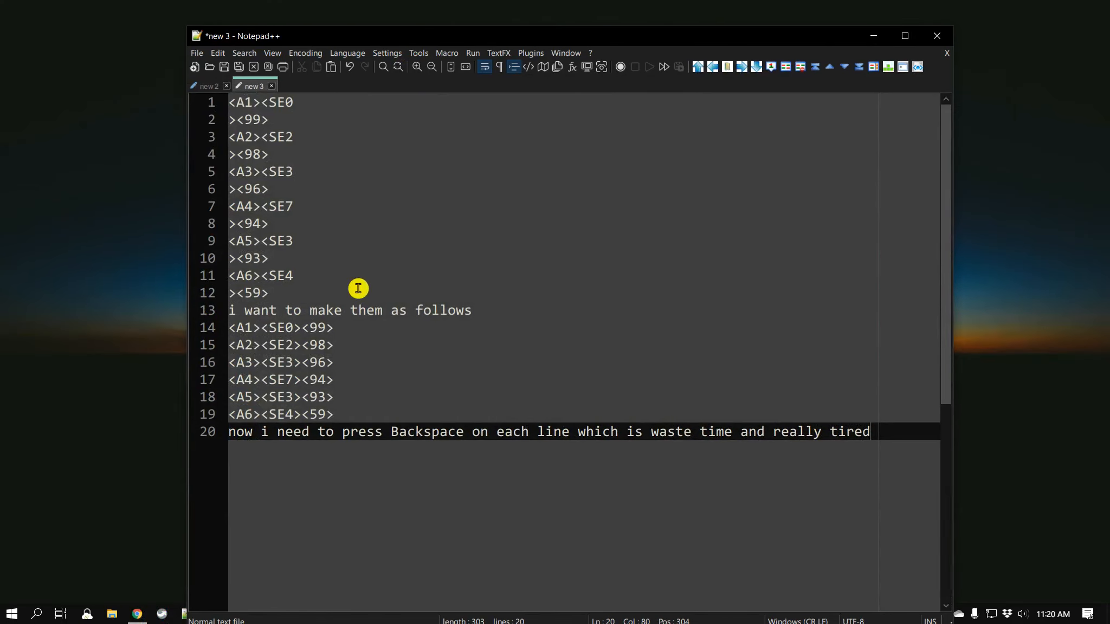
# Insert three blank lines between the split sample lines and "i want to make them as follows"
pyautogui.click(357, 284)
pyautogui.press('Return')
pyautogui.press('Return')
pyautogui.press('Return')
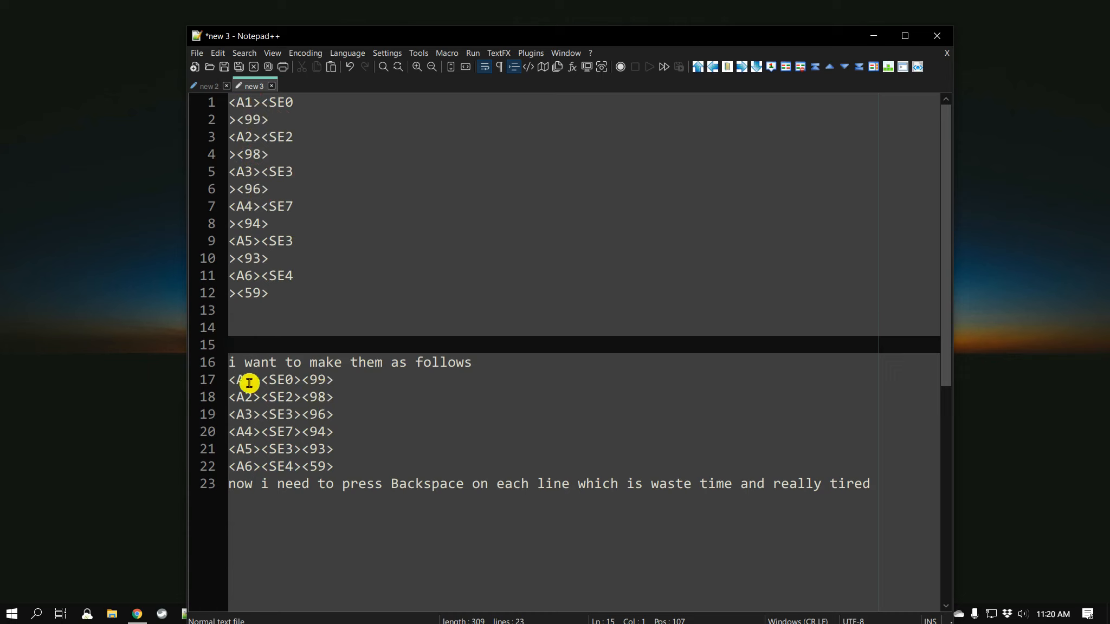
# Join the first four line pairs manually by removing the line break after <A1><SE0, <A2><SE2, <A3><SE3 and <A4><SE7
pyautogui.moveTo(333, 380); pyautogui.dragTo(218, 380)
pyautogui.click(330, 106)
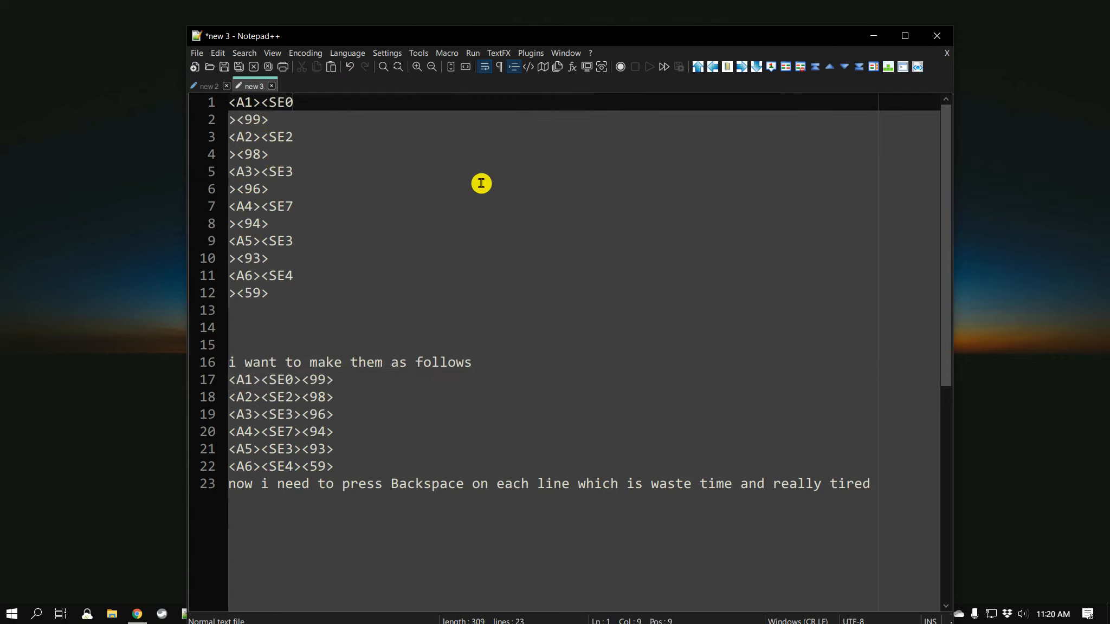
pyautogui.press('Delete')
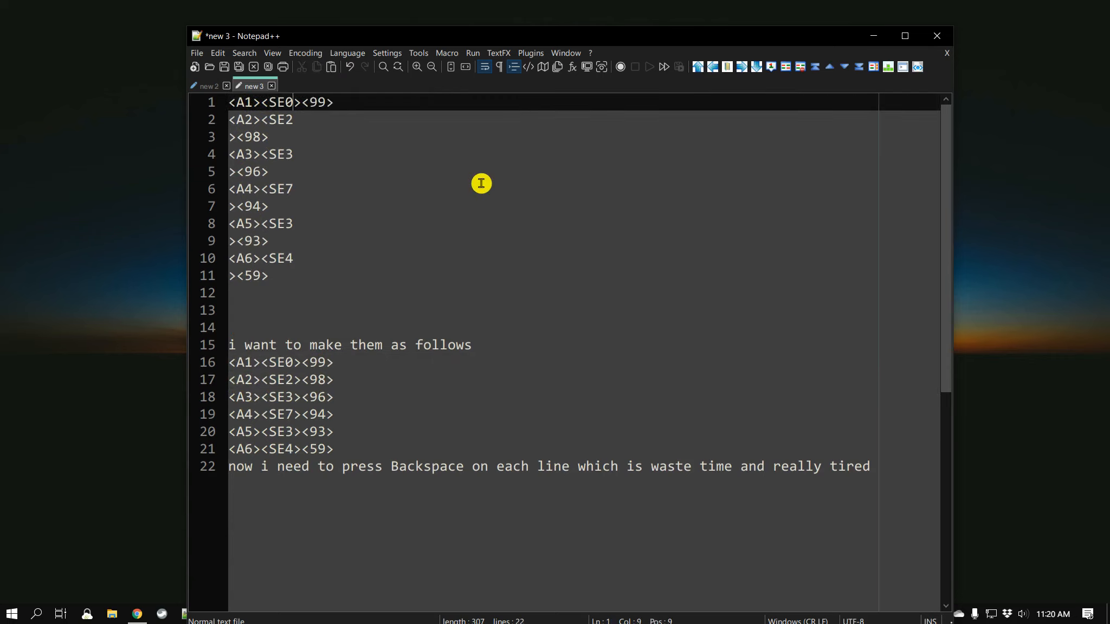
pyautogui.press('Down')
pyautogui.press('Delete')
pyautogui.press('Down')
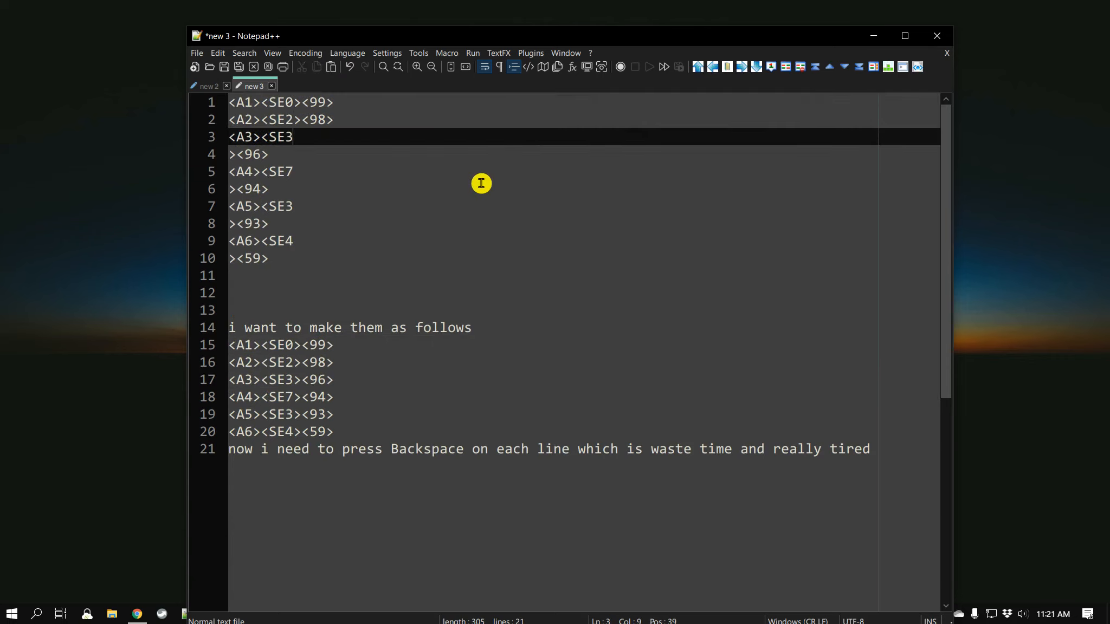
pyautogui.press('Delete')
pyautogui.press('Down')
pyautogui.press('Delete')
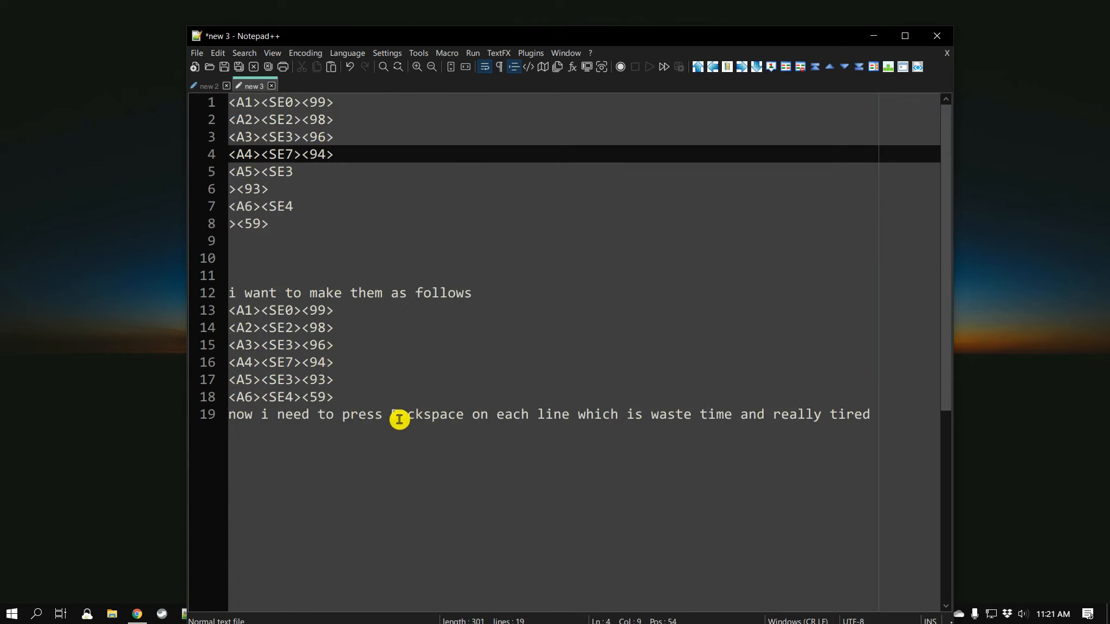
# Undo the four manual line joins in the sample lines
pyautogui.hotkey('ctrl', 'z')
pyautogui.hotkey('ctrl', 'z')
pyautogui.hotkey('ctrl', 'z')
pyautogui.hotkey('ctrl', 'z')
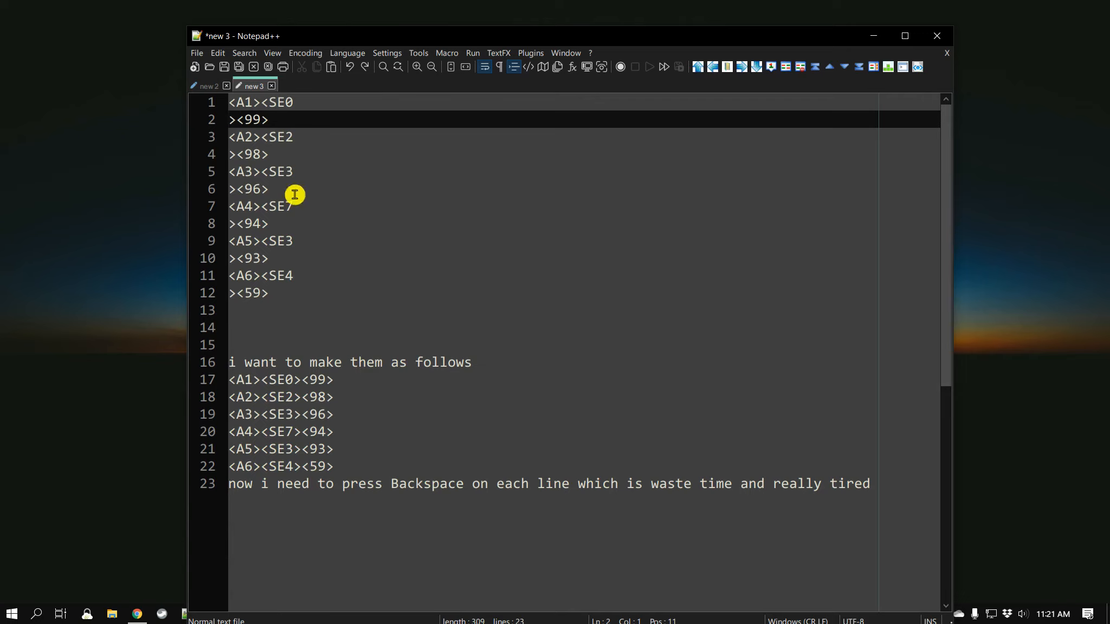
pyautogui.moveTo(282, 295); pyautogui.dragTo(217, 90)
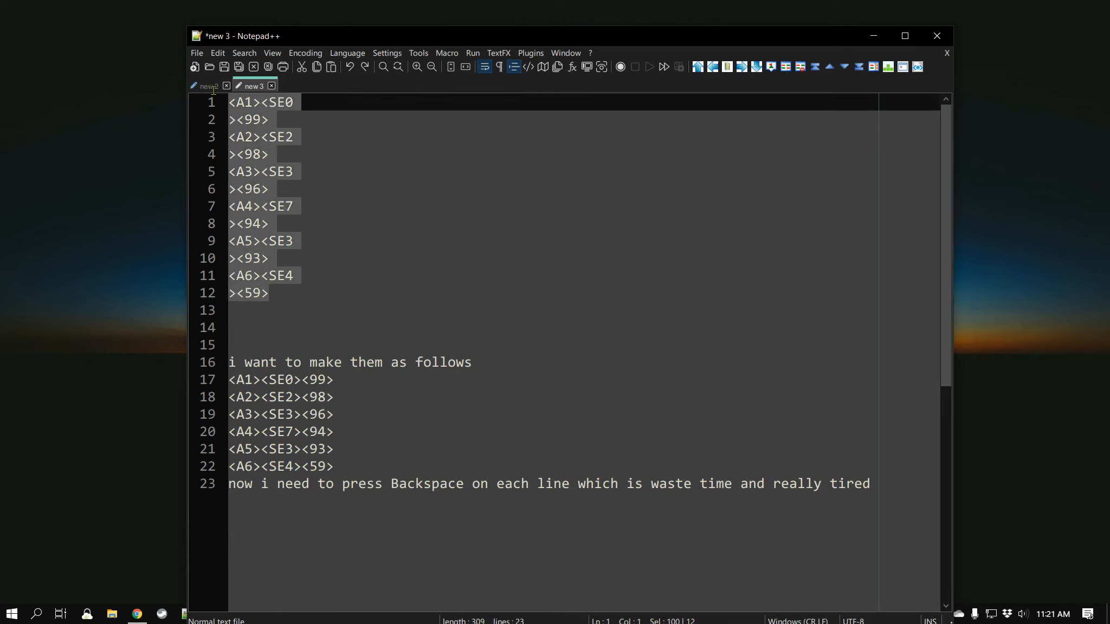
pyautogui.moveTo(350, 464); pyautogui.dragTo(210, 380)
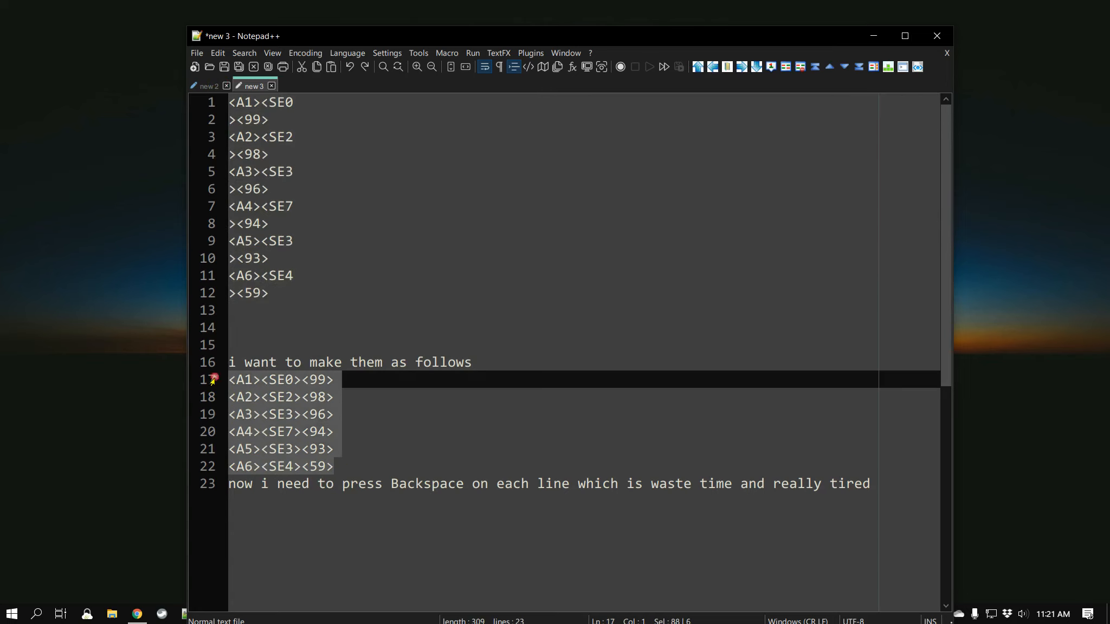
pyautogui.click(382, 152)
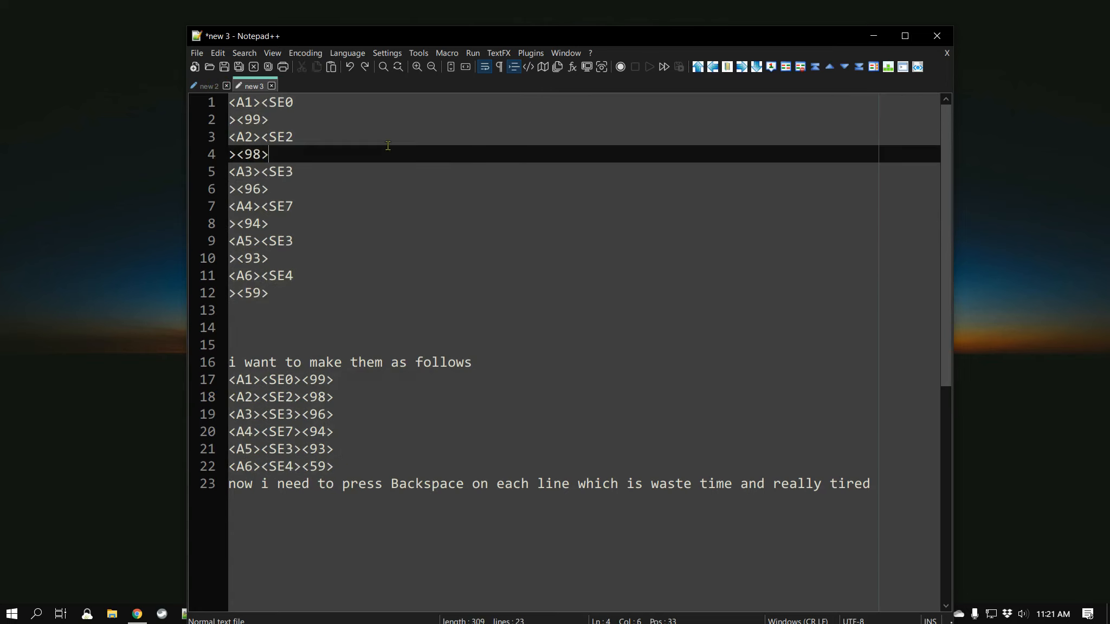
# Open the Replace dialog and clear the previous search pattern
pyautogui.click(250, 53)
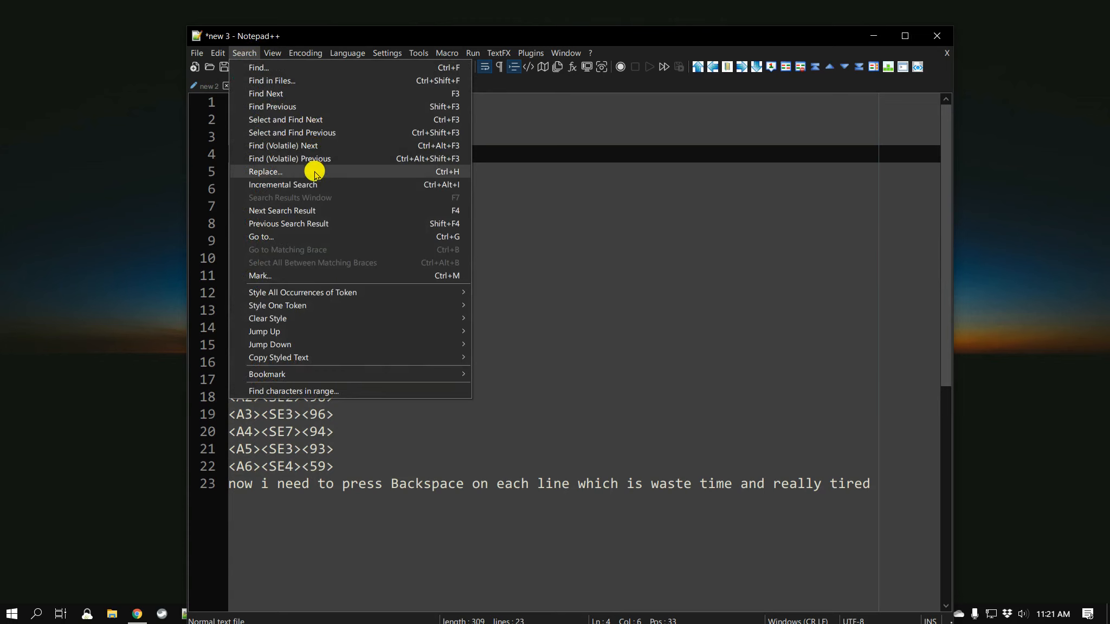
pyautogui.click(445, 172)
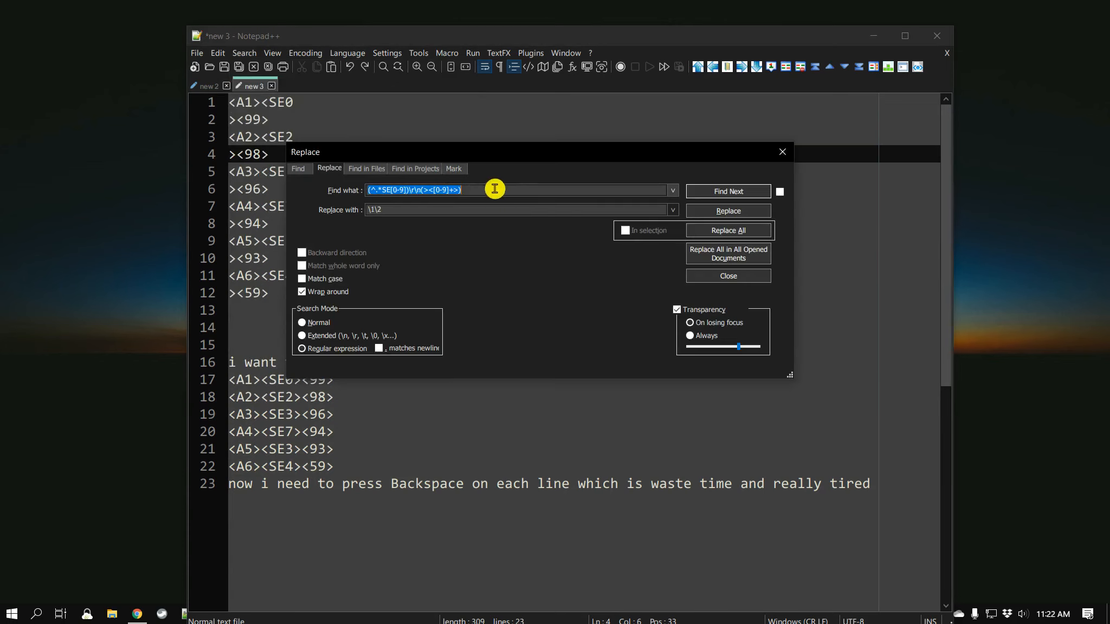
pyautogui.press('BackSpace')
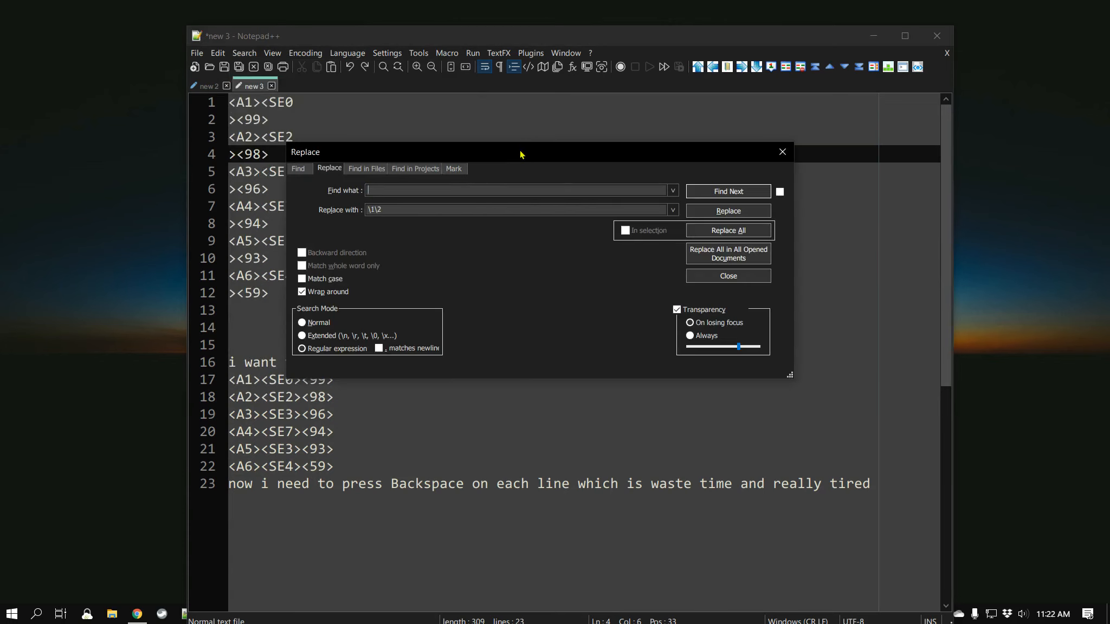
# Narrow the Replace dialog and move it clear of the sample lines, using the Regular expression search mode
pyautogui.moveTo(520, 153); pyautogui.dragTo(664, 132)
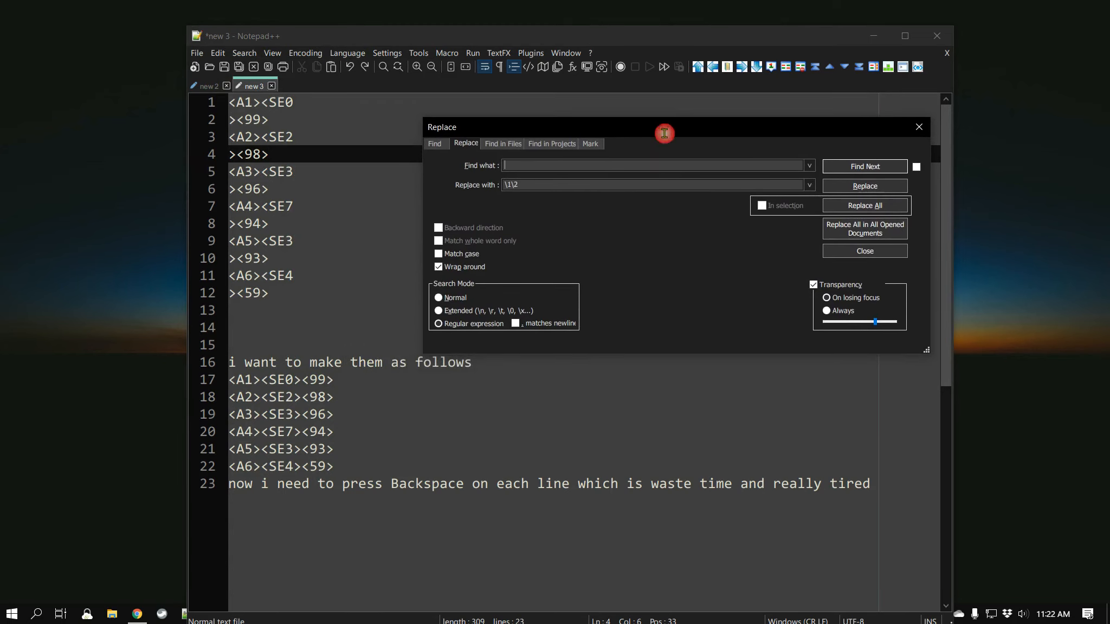
pyautogui.moveTo(925, 352); pyautogui.dragTo(854, 342)
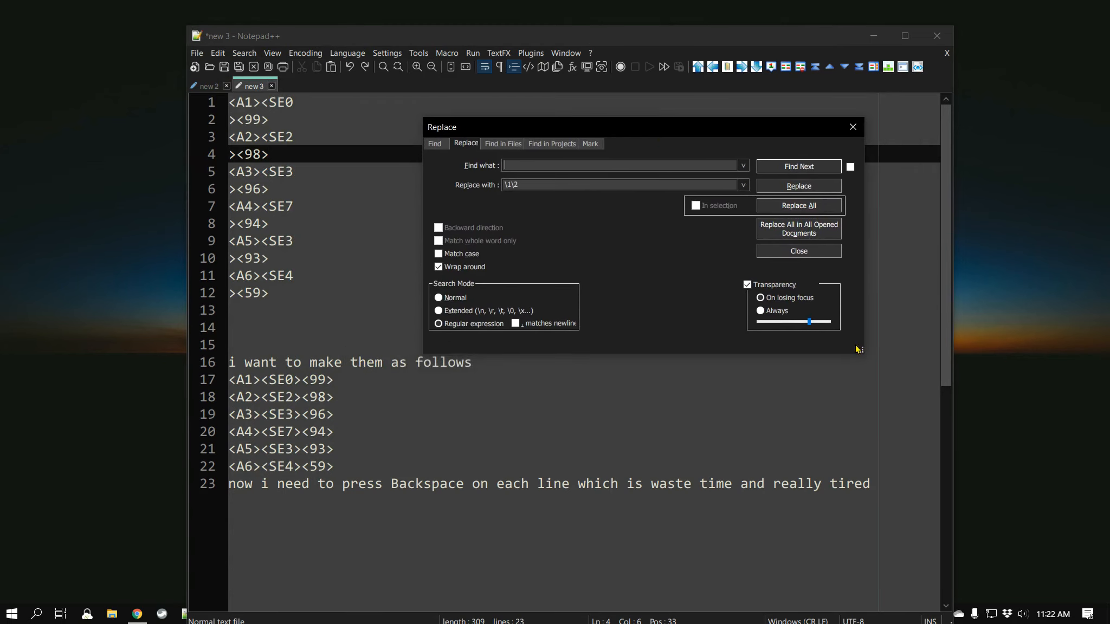
pyautogui.click(459, 326)
pyautogui.moveTo(554, 128); pyautogui.dragTo(557, 118)
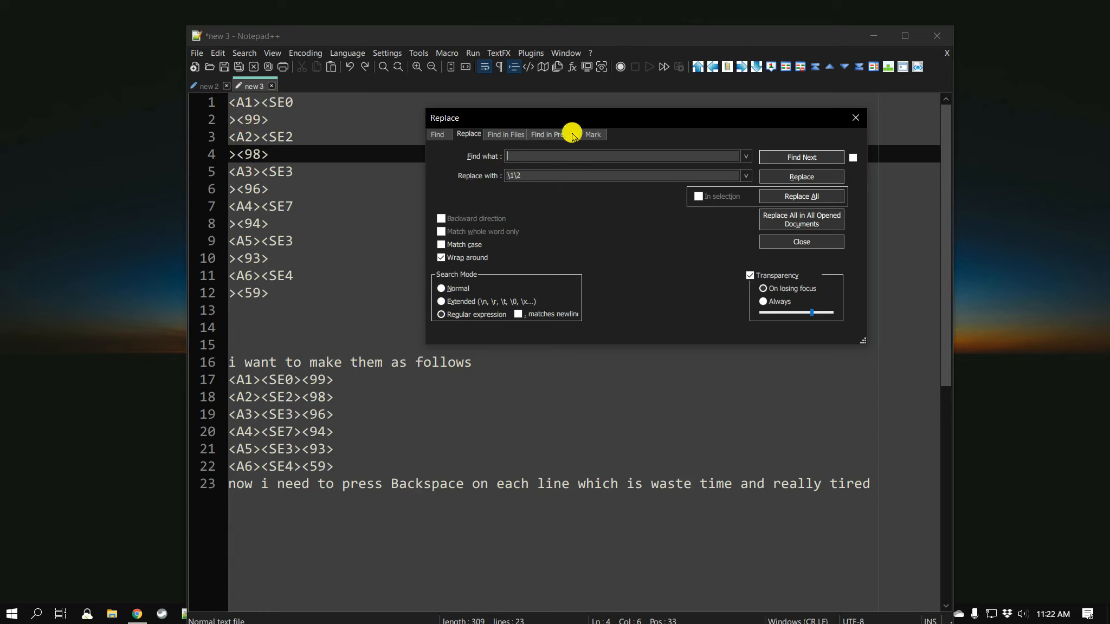
pyautogui.moveTo(571, 118); pyautogui.dragTo(585, 107)
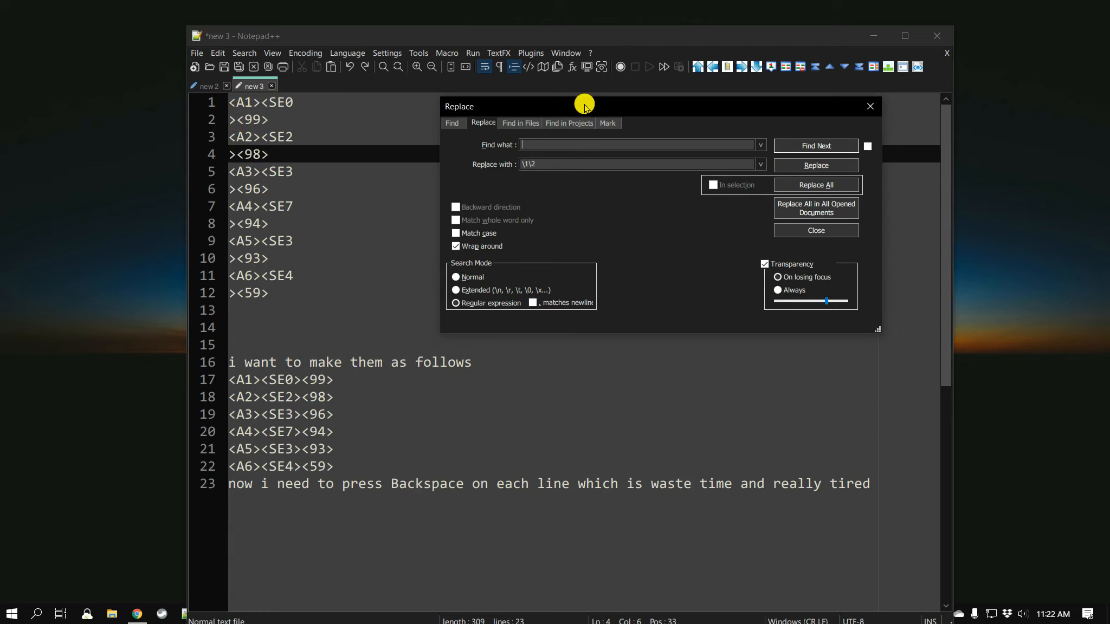
pyautogui.moveTo(585, 107); pyautogui.dragTo(594, 116)
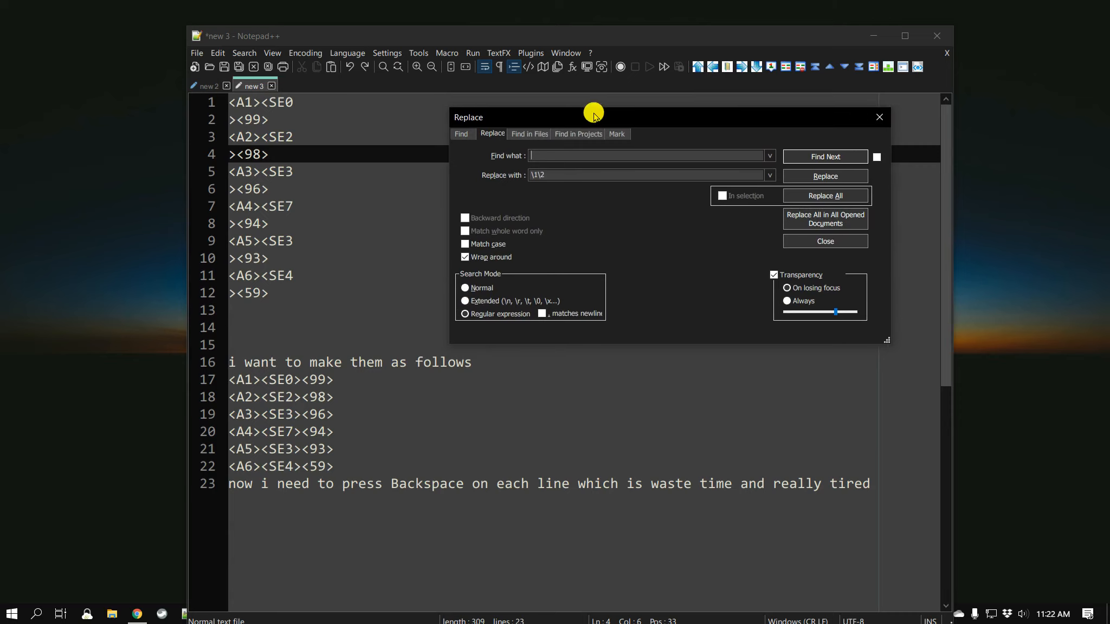
# Clear the previous replacement text \1\2 in the Replace dialog
pyautogui.moveTo(570, 174); pyautogui.dragTo(485, 174)
pyautogui.press('BackSpace')
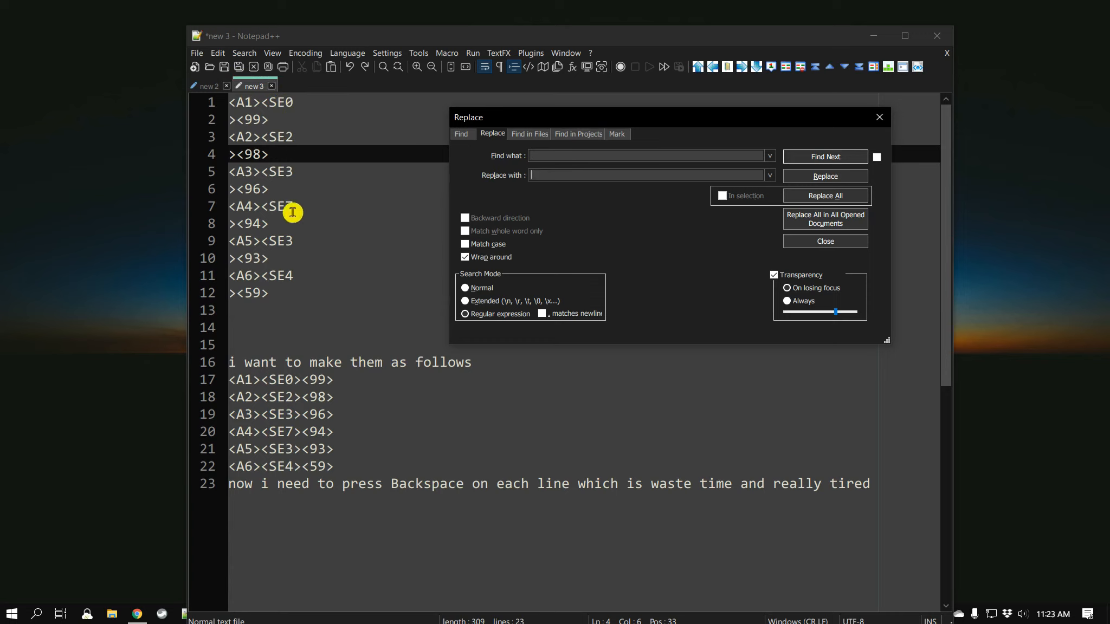
pyautogui.click(559, 157)
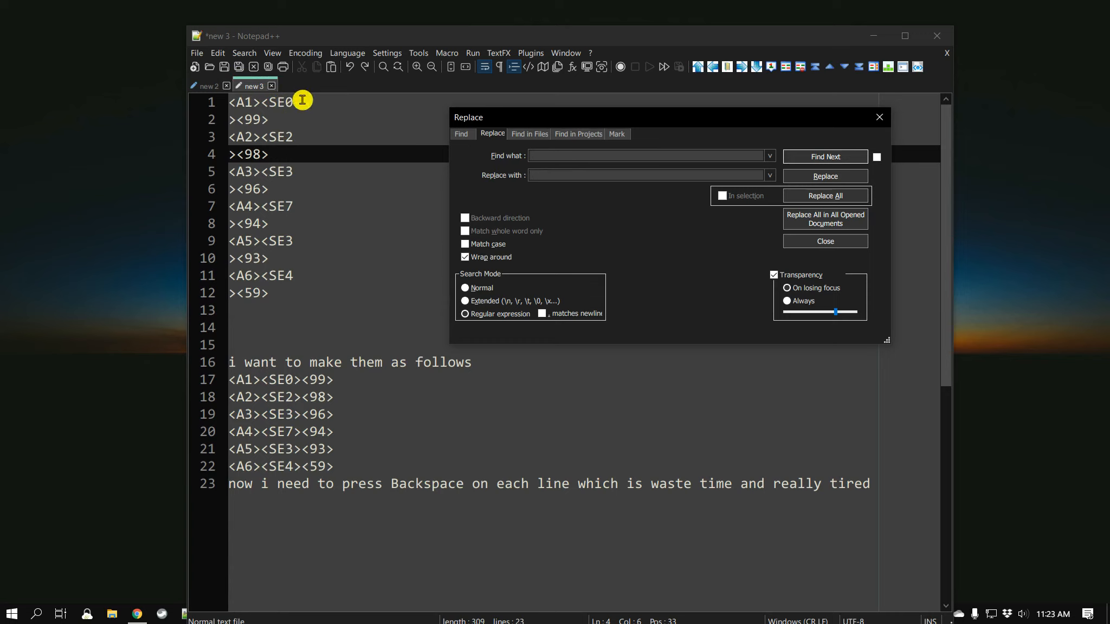
# Enter the search pattern ^.*SE[0-9] to match the first line of each pair, such as <A1><SE0
pyautogui.moveTo(306, 100); pyautogui.dragTo(229, 102)
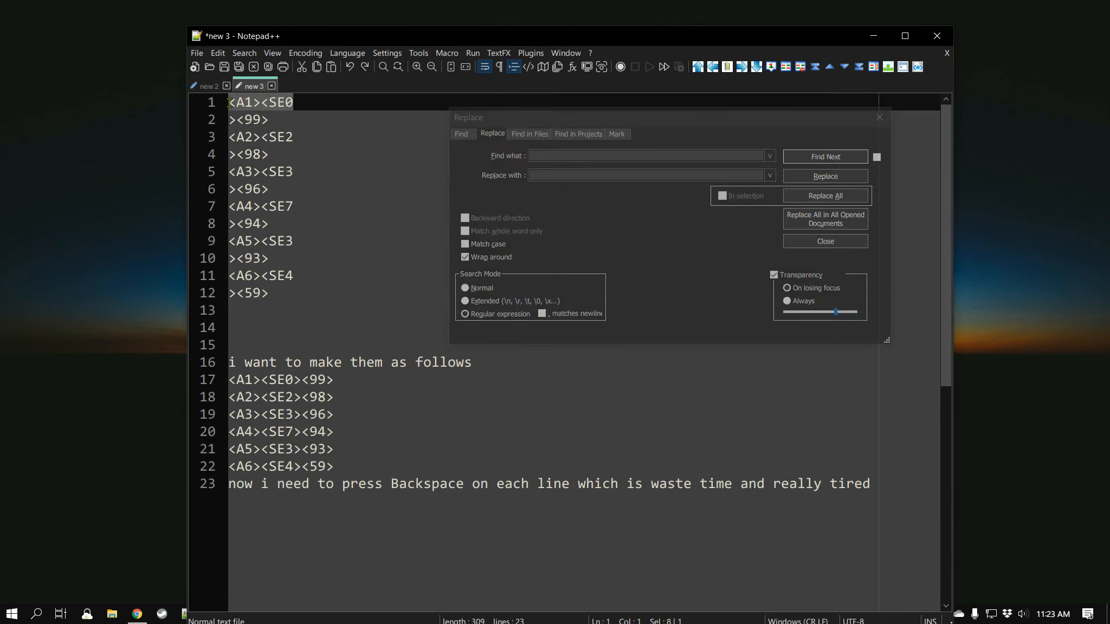
pyautogui.click(540, 156)
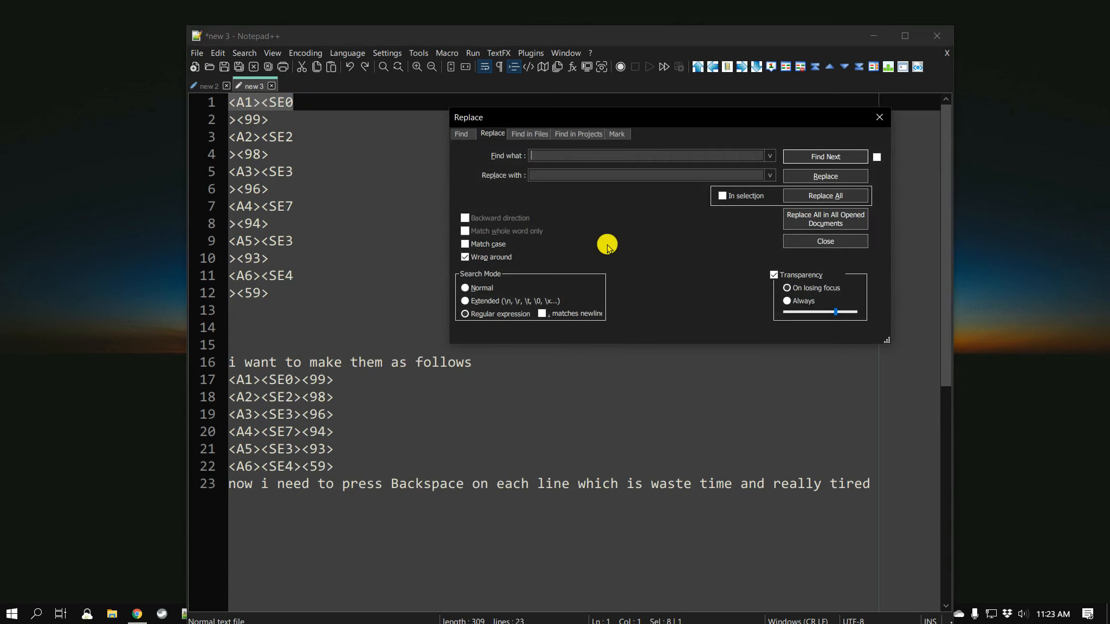
pyautogui.write('^.*')
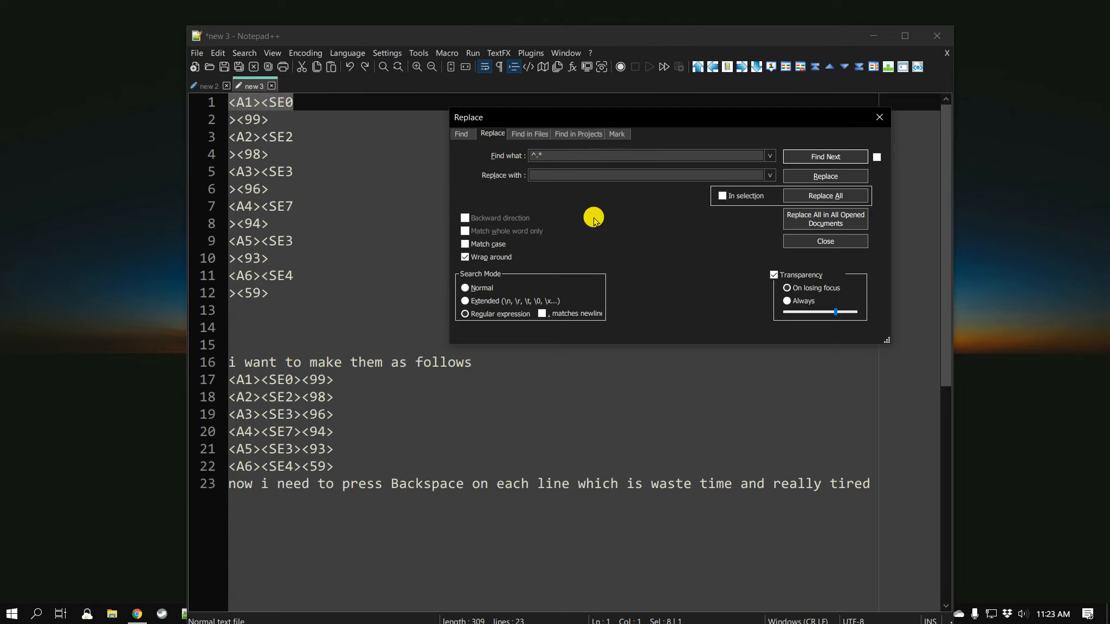
pyautogui.write('SE')
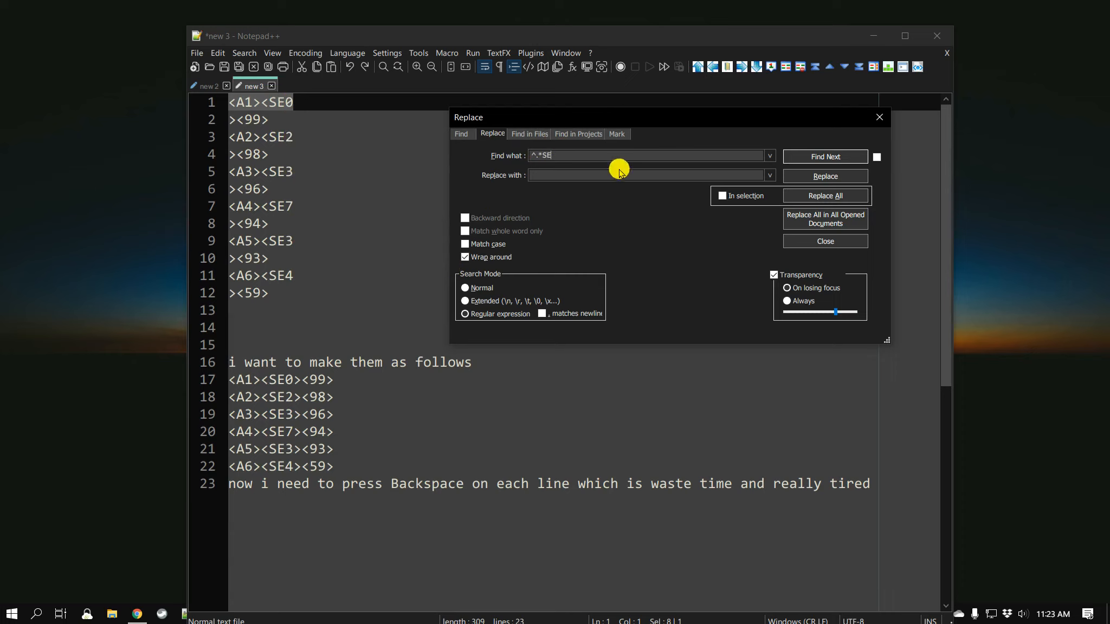
pyautogui.click(571, 152)
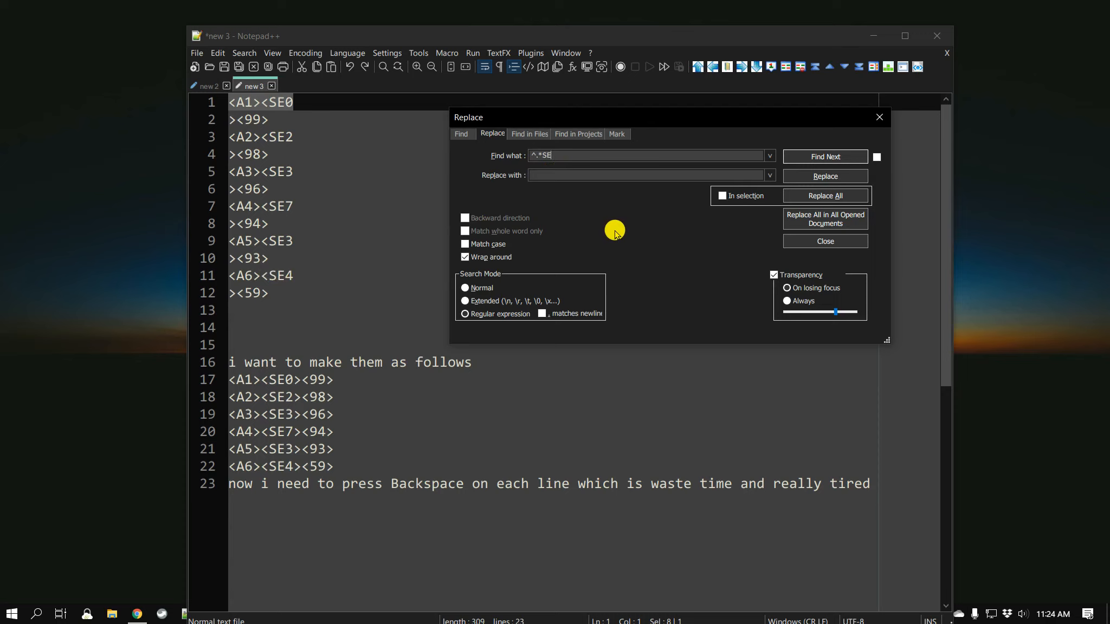
pyautogui.write('^.*SE[0-9')
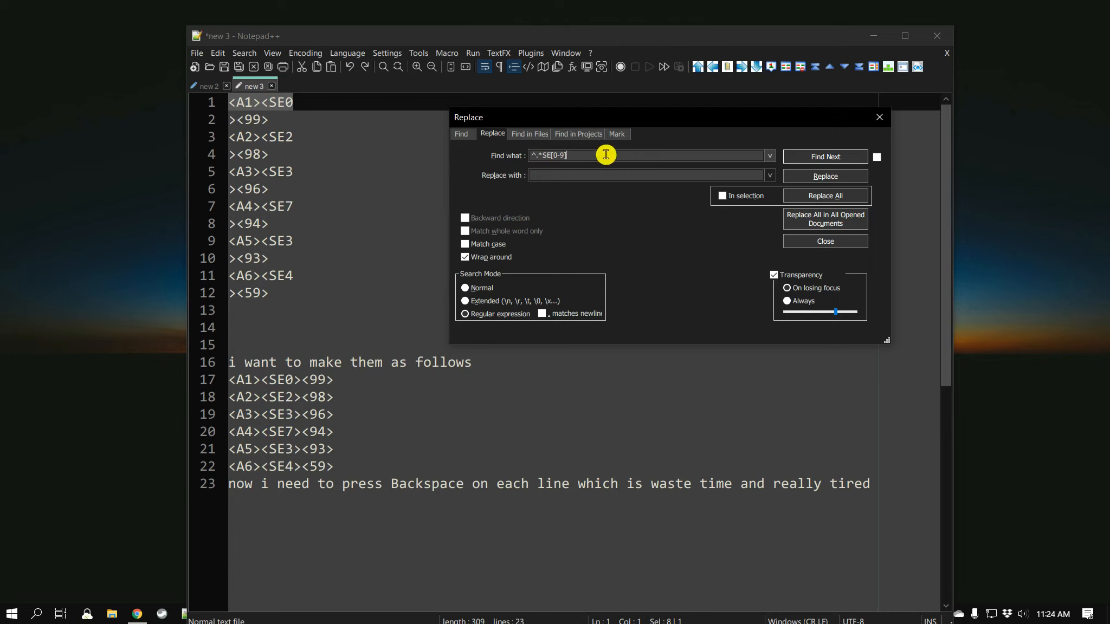
# Move the Replace dialog slightly aside and step through the matches of ^.*SE[0-9] in the sample lines
pyautogui.moveTo(606, 120); pyautogui.dragTo(617, 117)
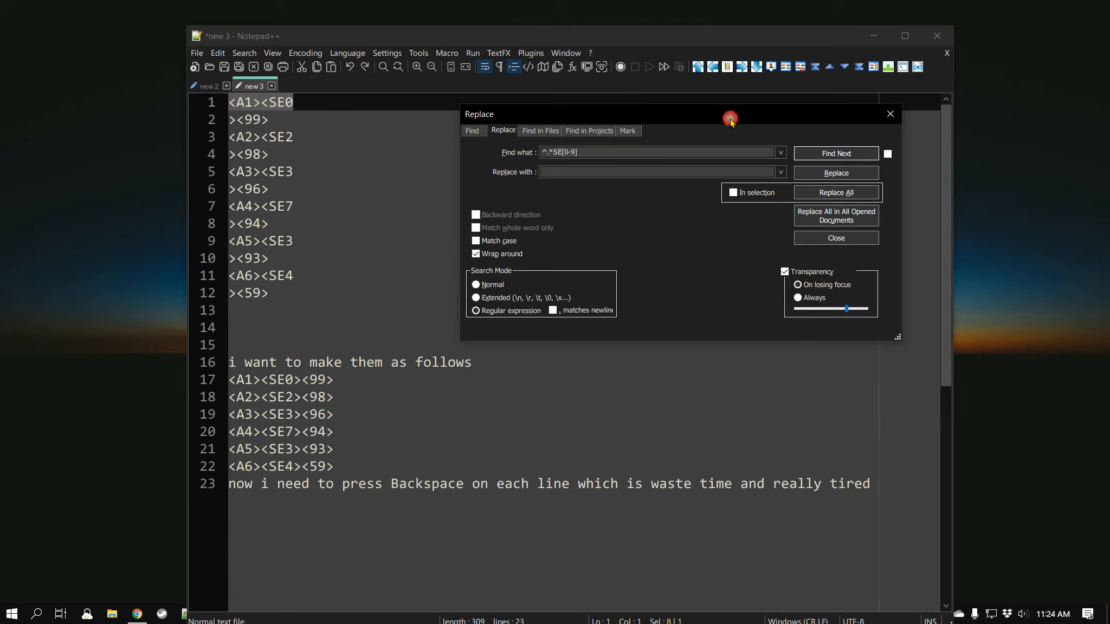
pyautogui.click(832, 155)
pyautogui.click(833, 156)
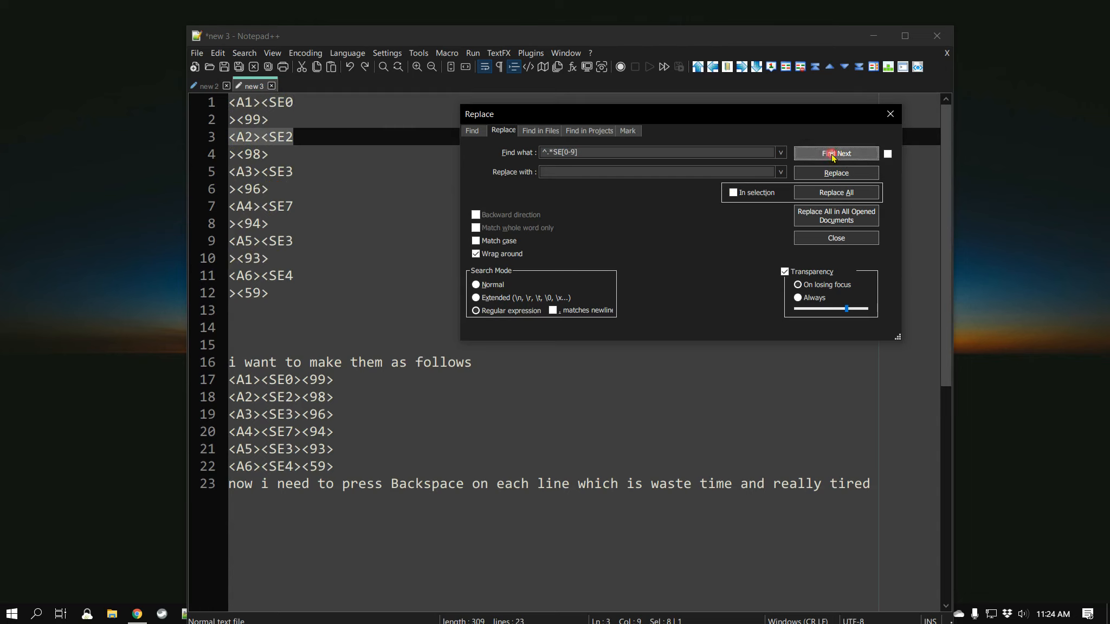
pyautogui.click(833, 156)
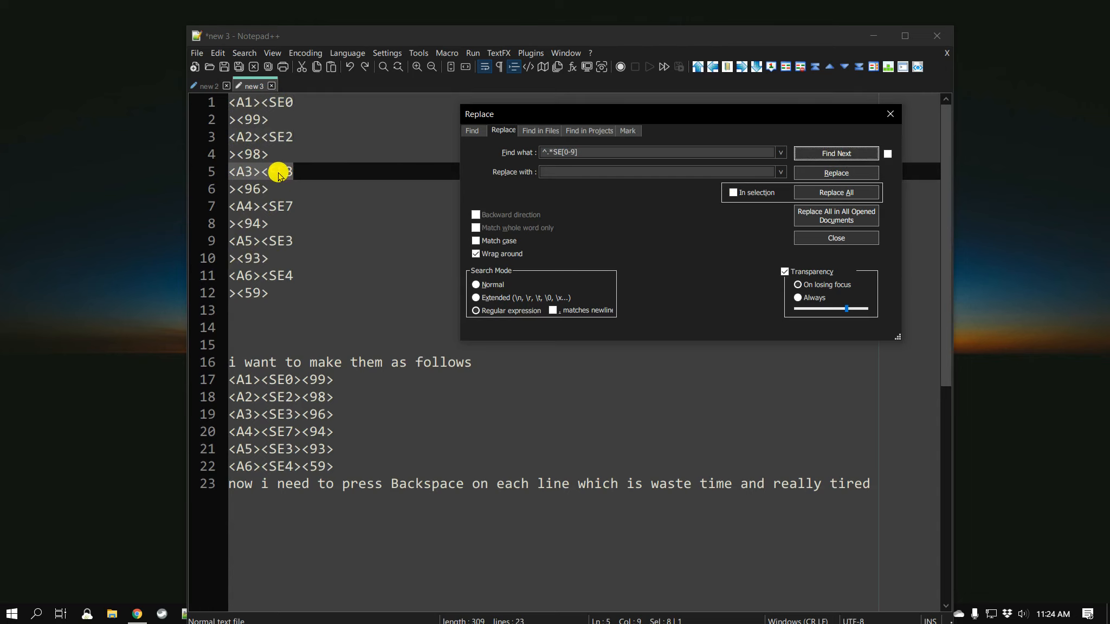
pyautogui.click(854, 154)
pyautogui.click(853, 153)
pyautogui.click(853, 153)
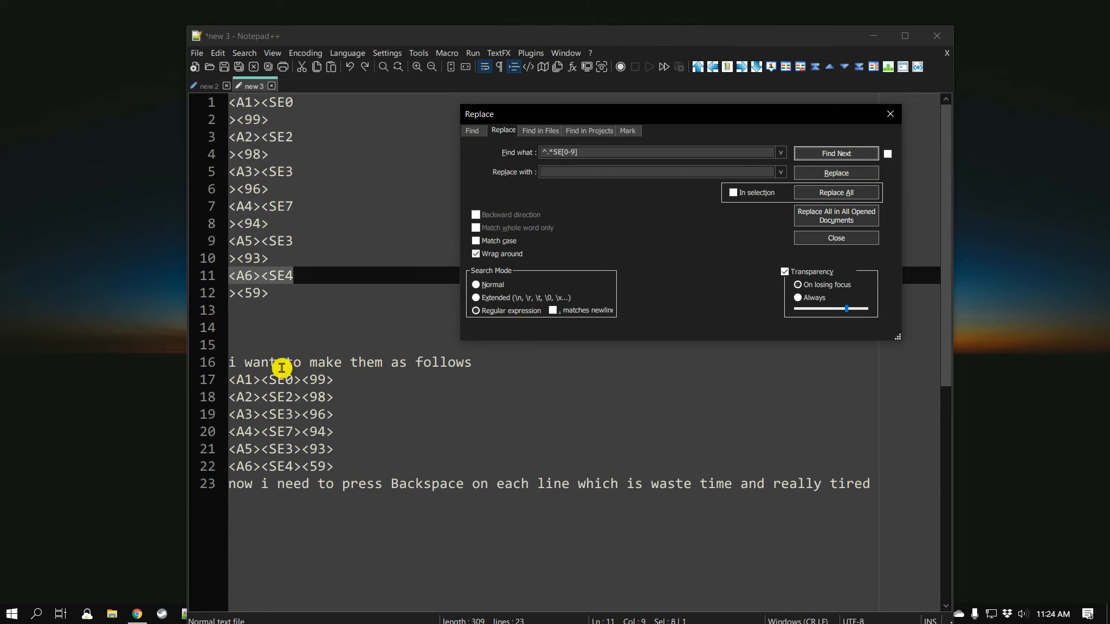
# Restart the ^.*SE[0-9] search from line 1 and step through the matches down to line 11
pyautogui.click(246, 113)
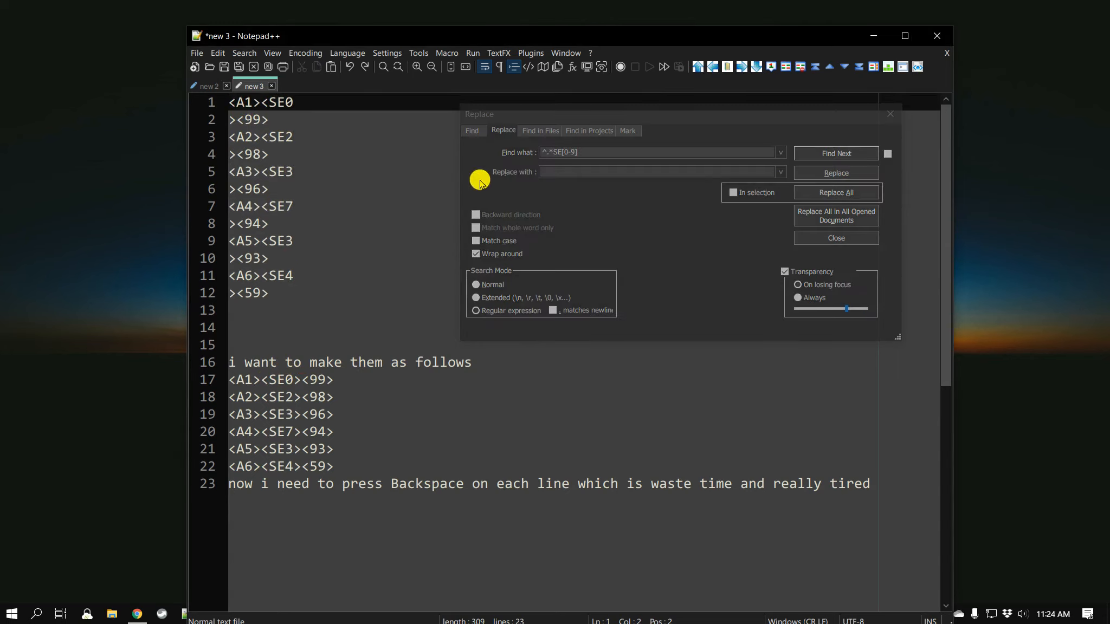
pyautogui.click(791, 122)
pyautogui.click(843, 158)
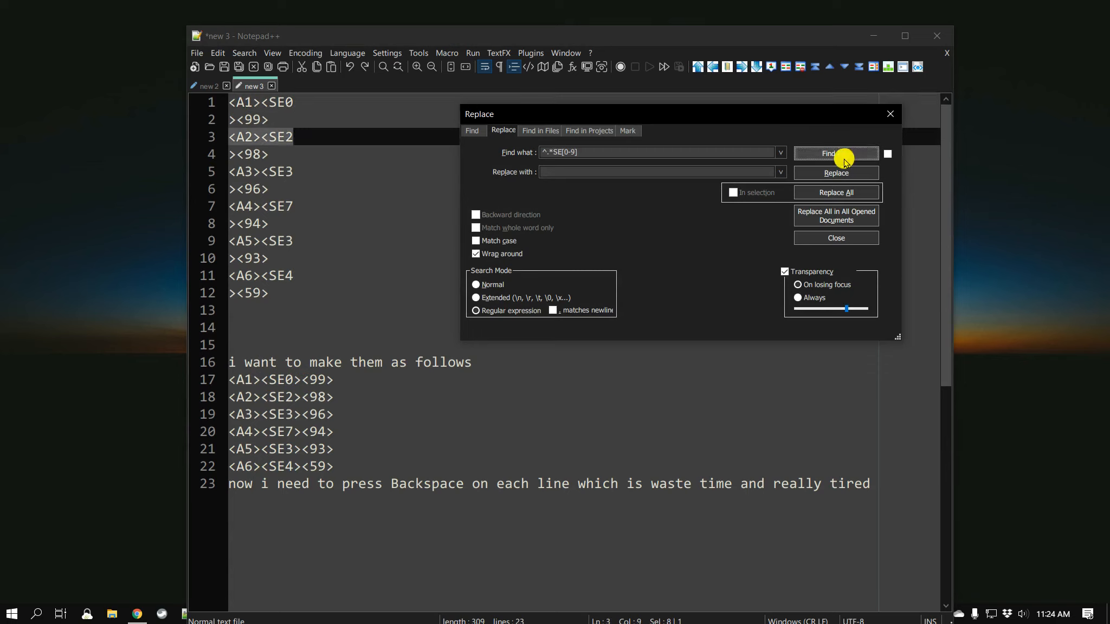
pyautogui.click(843, 159)
pyautogui.click(843, 158)
pyautogui.click(844, 160)
pyautogui.click(844, 160)
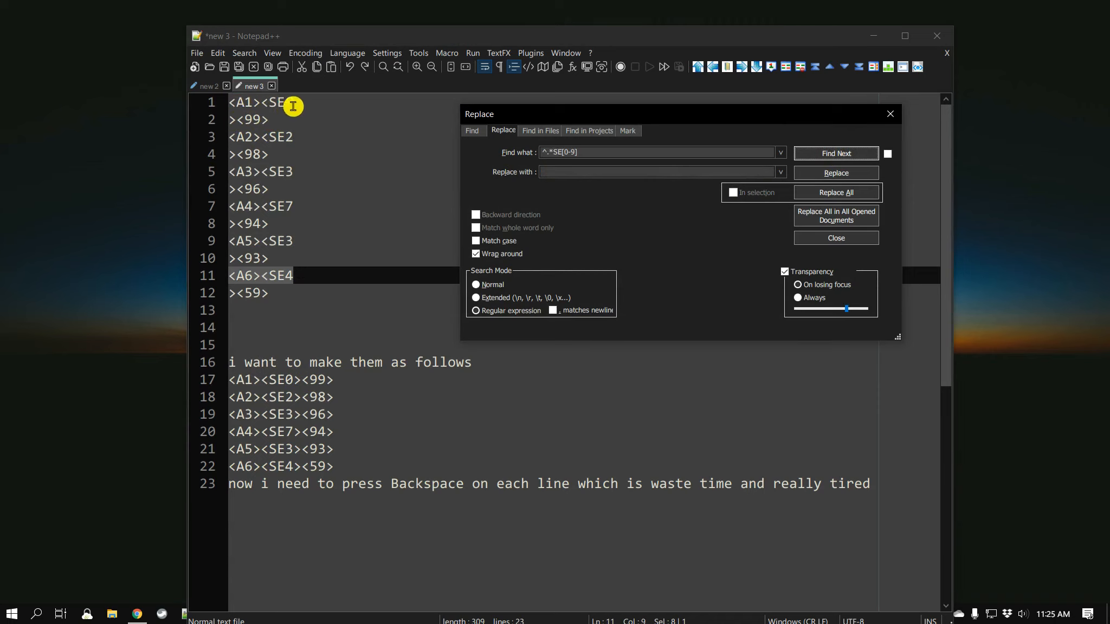
# Extend the search pattern to ^.*SE[0-9]><[0-9]{2} to cover the two-digit number on each pair's second line
pyautogui.click(314, 104)
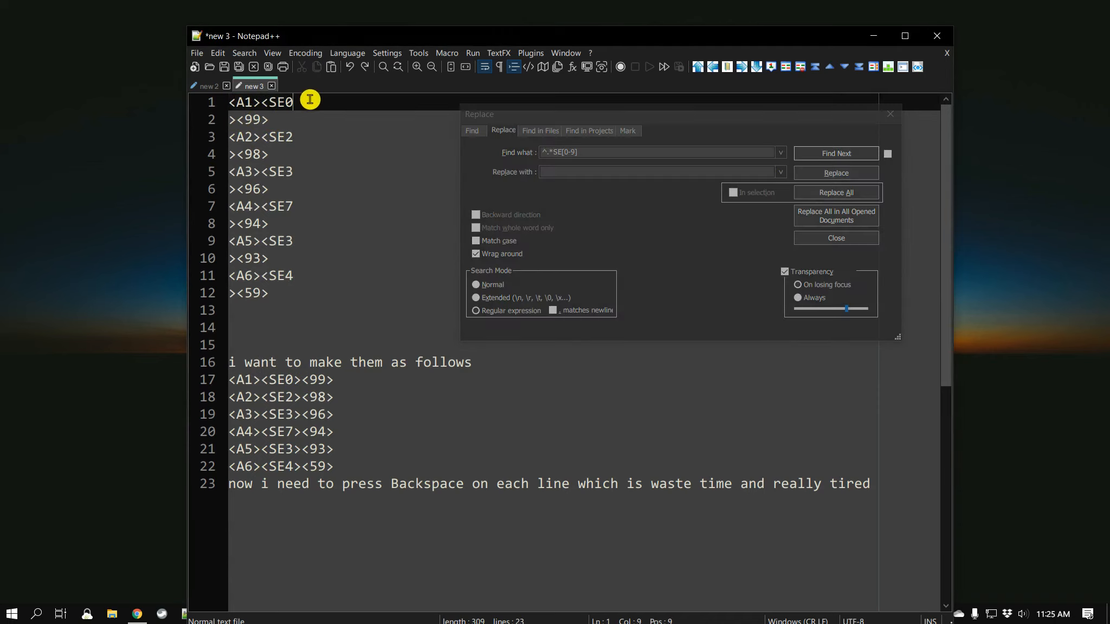
pyautogui.click(590, 151)
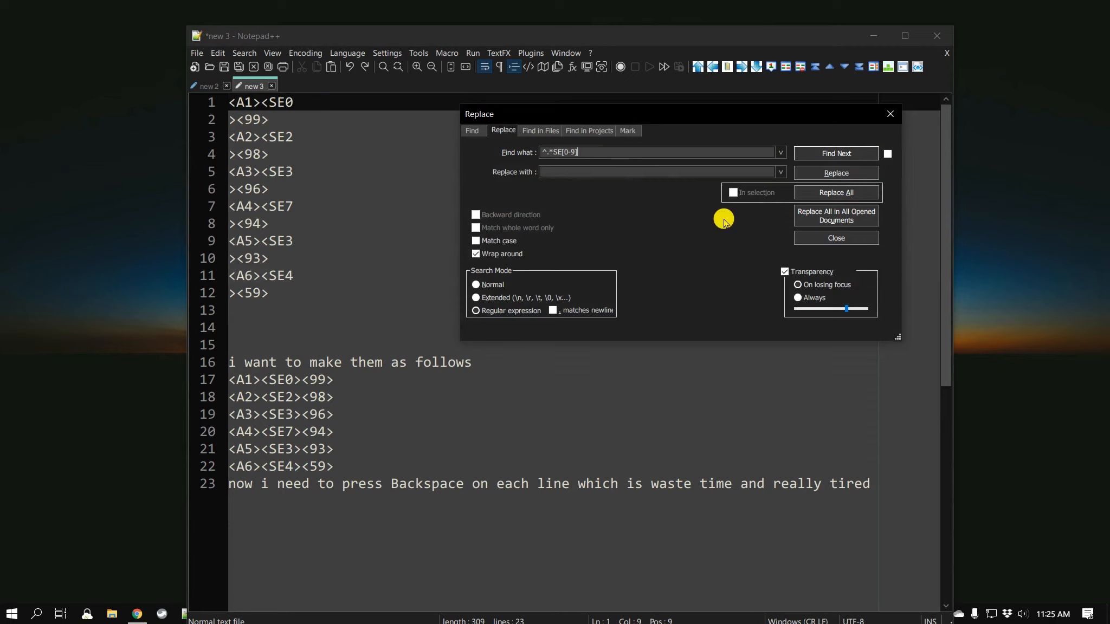
pyautogui.write('><')
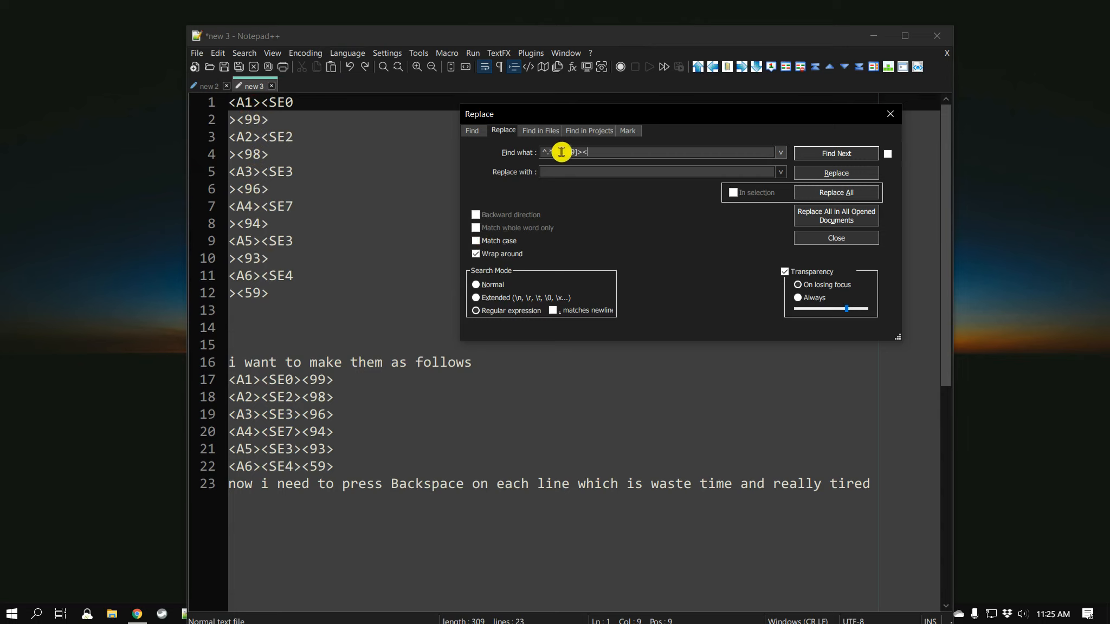
pyautogui.write('[0-9')
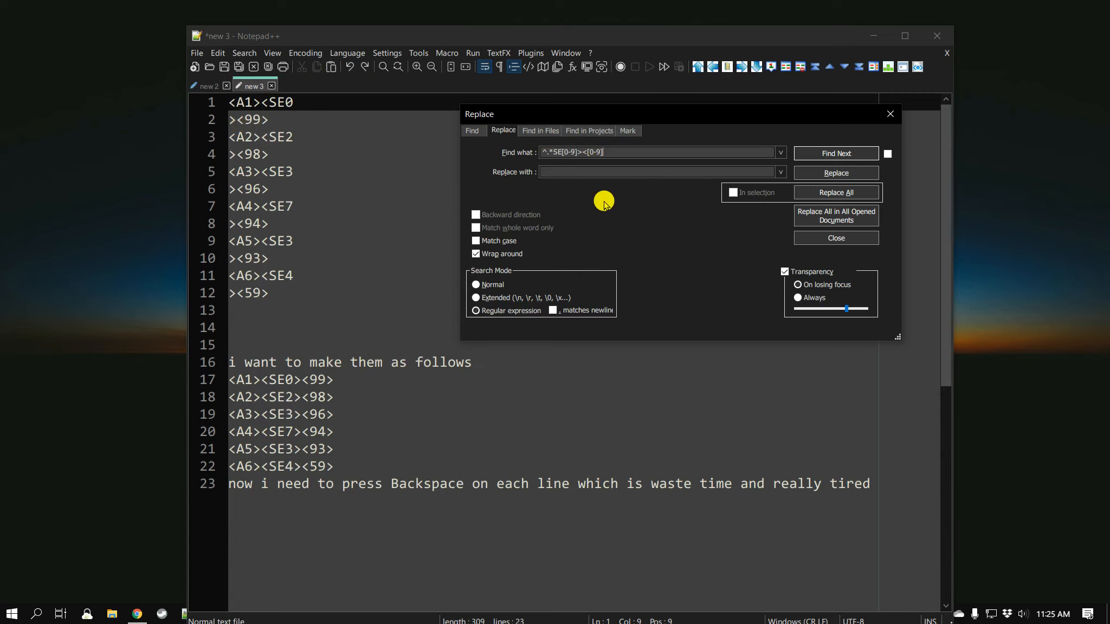
pyautogui.write('{2')
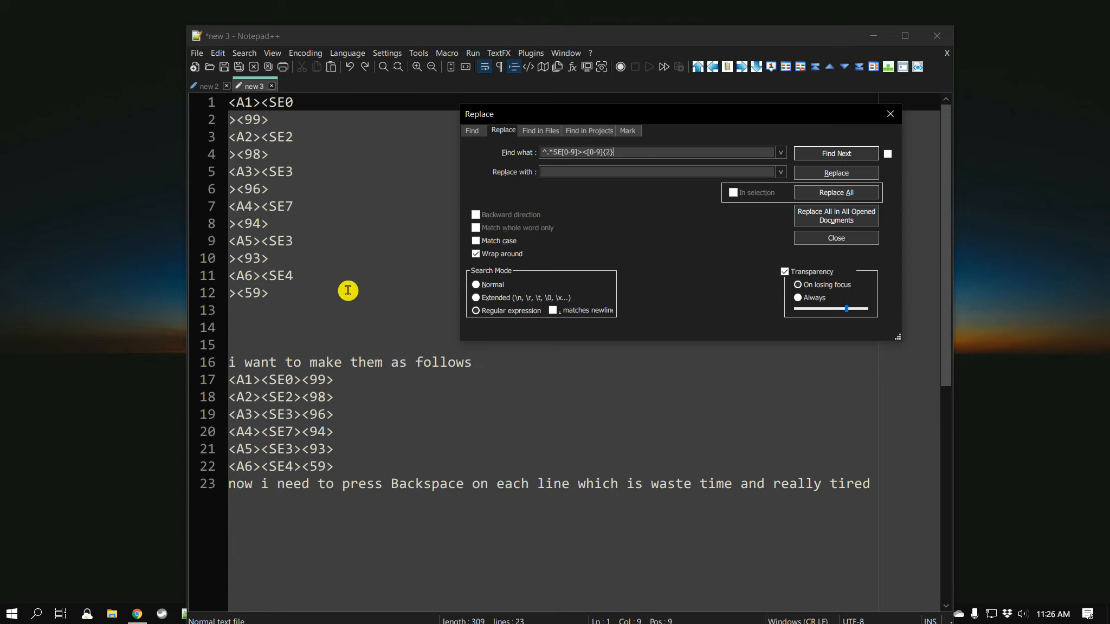
# Replace the {2} quantifier with * and add the closing bracket, making the search pattern ^.*SE[0-9]><[0-9]*>
pyautogui.click(651, 149)
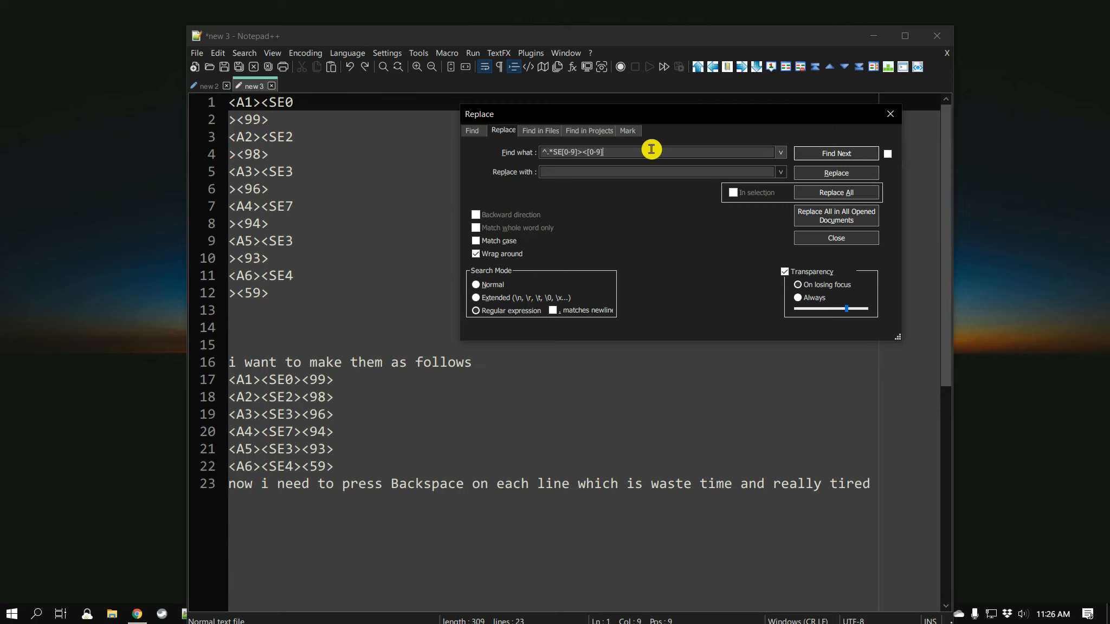
pyautogui.write('*')
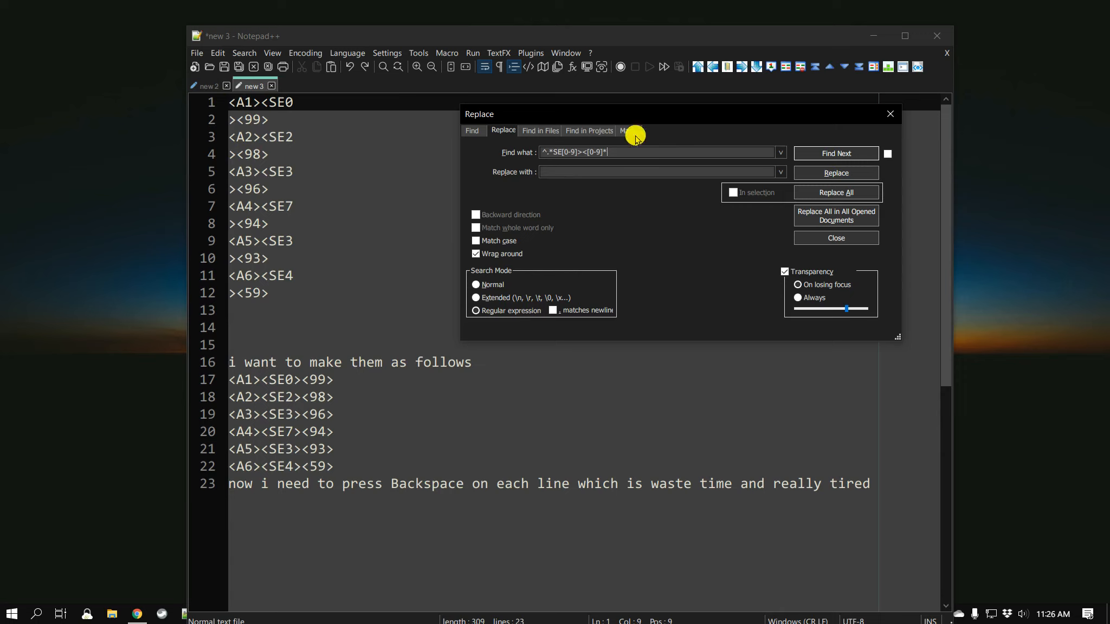
pyautogui.moveTo(260, 119); pyautogui.dragTo(224, 119)
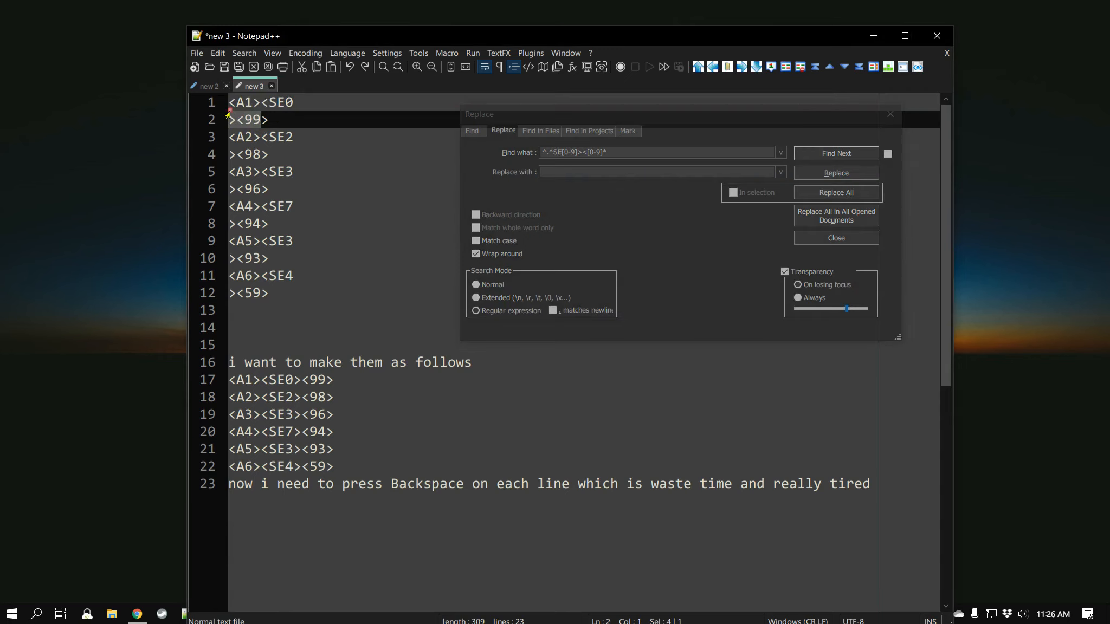
pyautogui.click(643, 146)
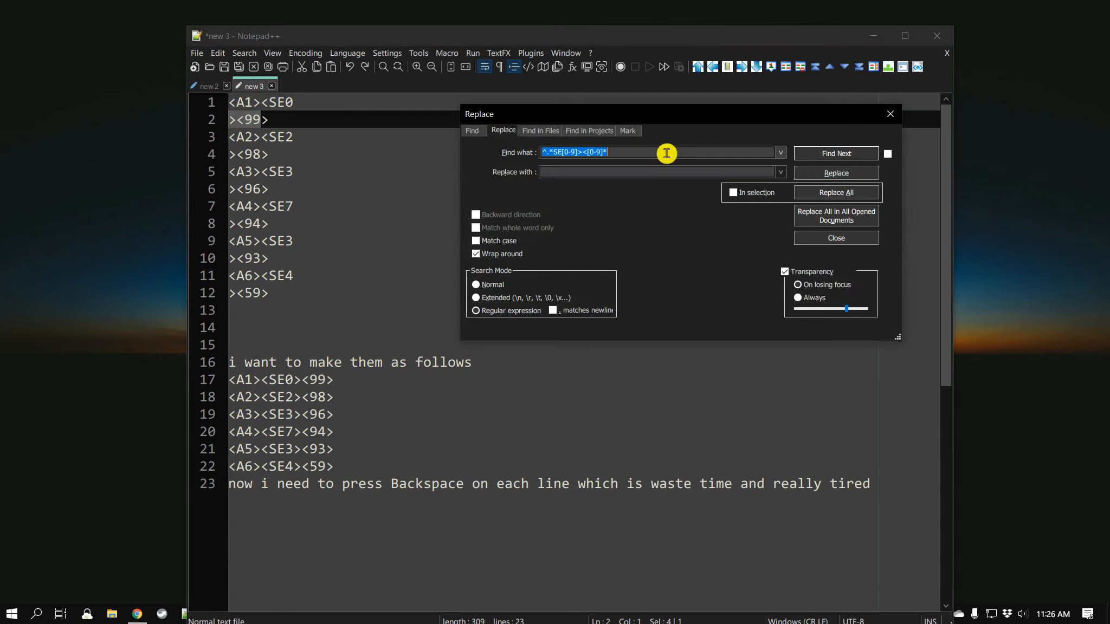
pyautogui.click(666, 151)
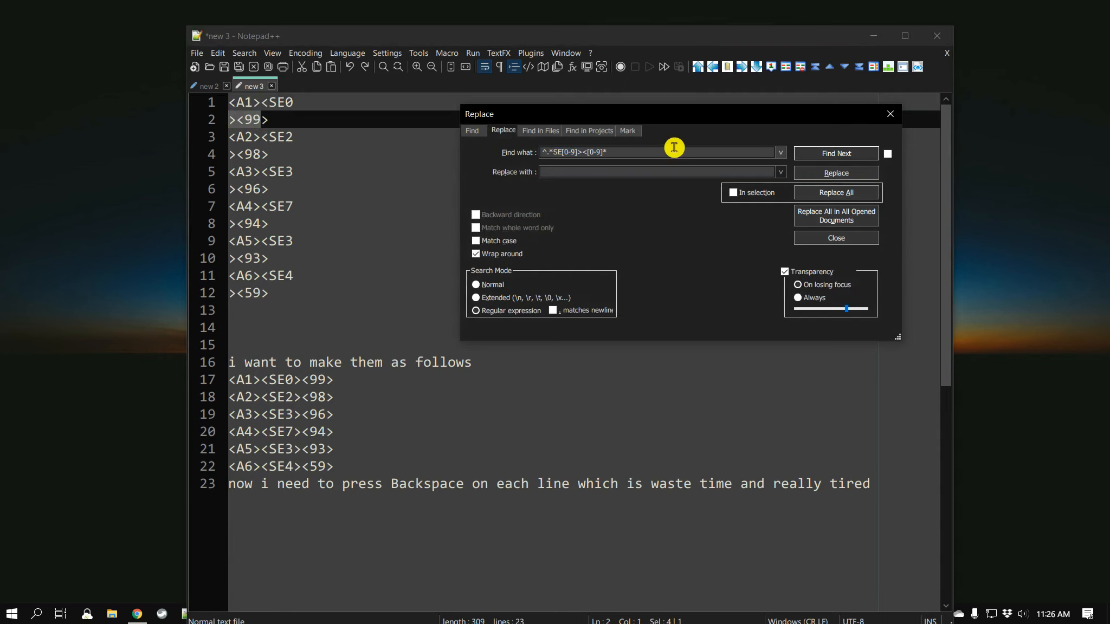
pyautogui.write('>')
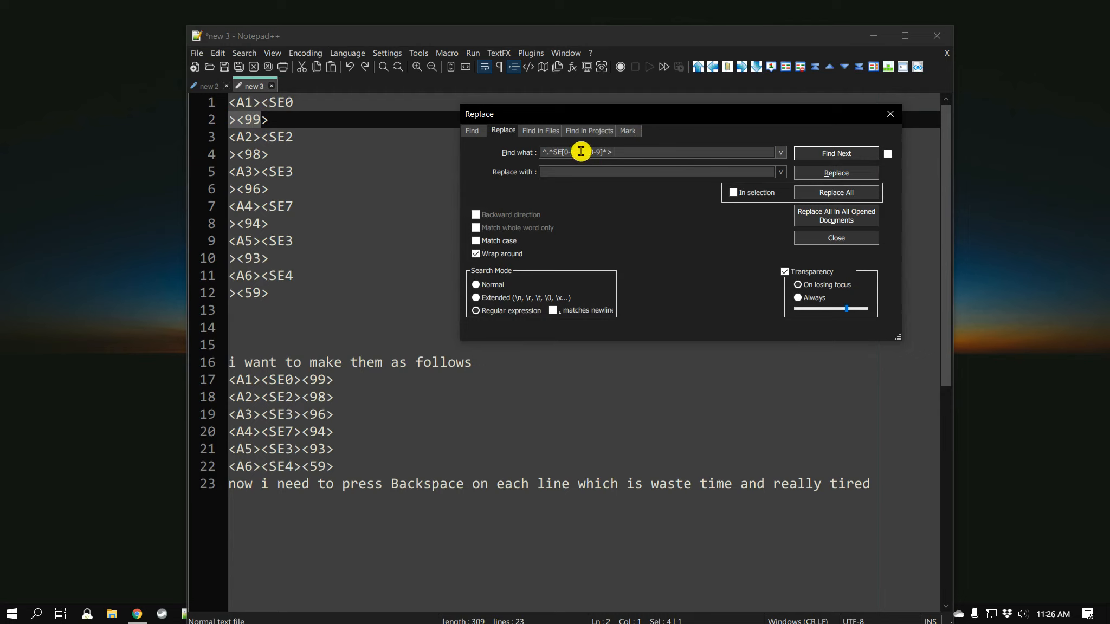
# Copy the ^.*SE[0-9] part of the search pattern into a new blank document
pyautogui.moveTo(576, 152); pyautogui.dragTo(535, 157)
pyautogui.hotkey('ctrl', 'c')
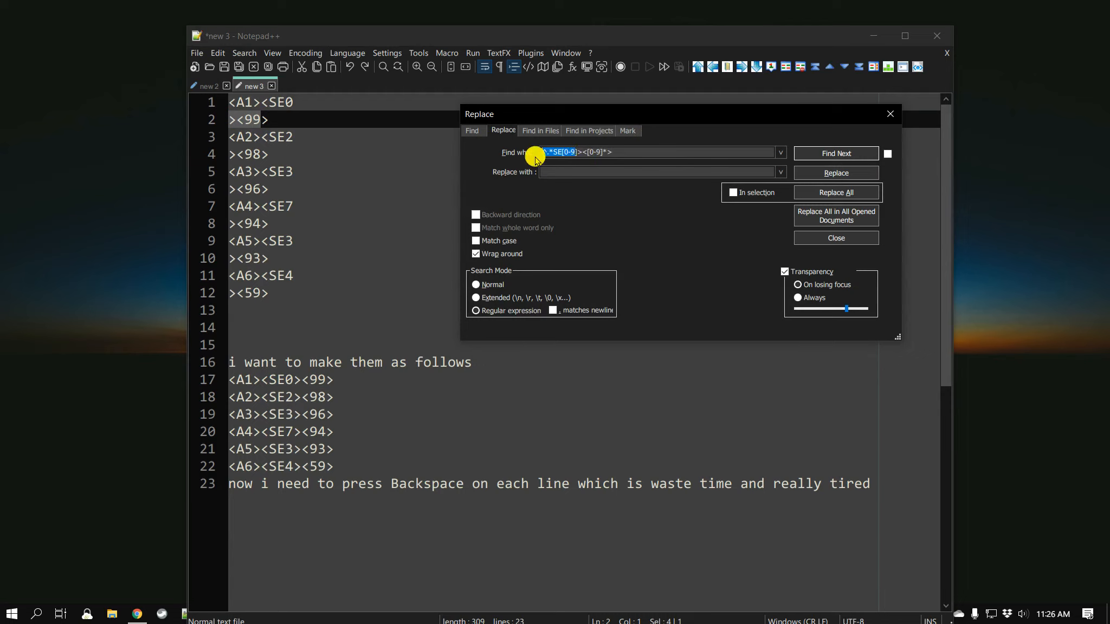
pyautogui.click(535, 157)
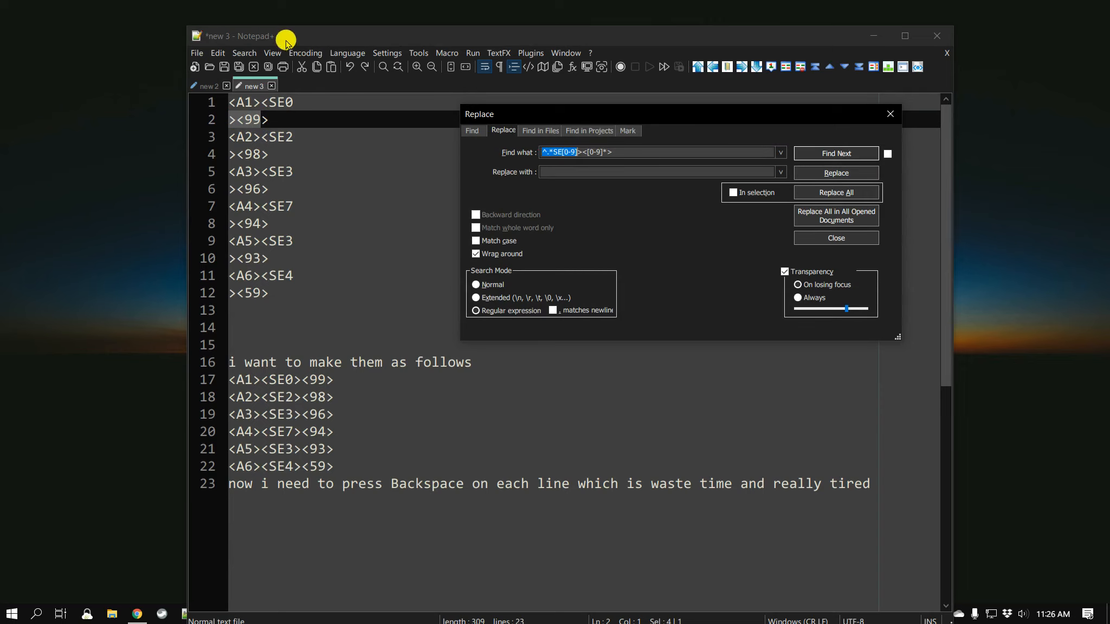
pyautogui.doubleClick(302, 86)
pyautogui.hotkey('ctrl', 'v')
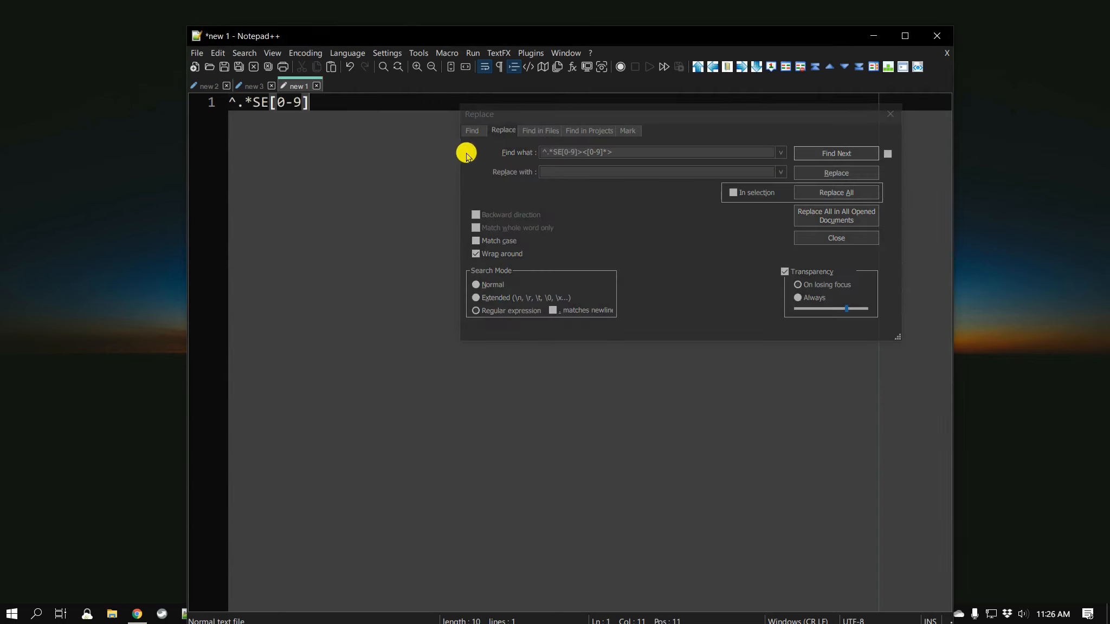
# Return to the new 3 document and cut the search pattern down to ><[0-9]*> by removing its first part
pyautogui.click(249, 85)
pyautogui.click(585, 148)
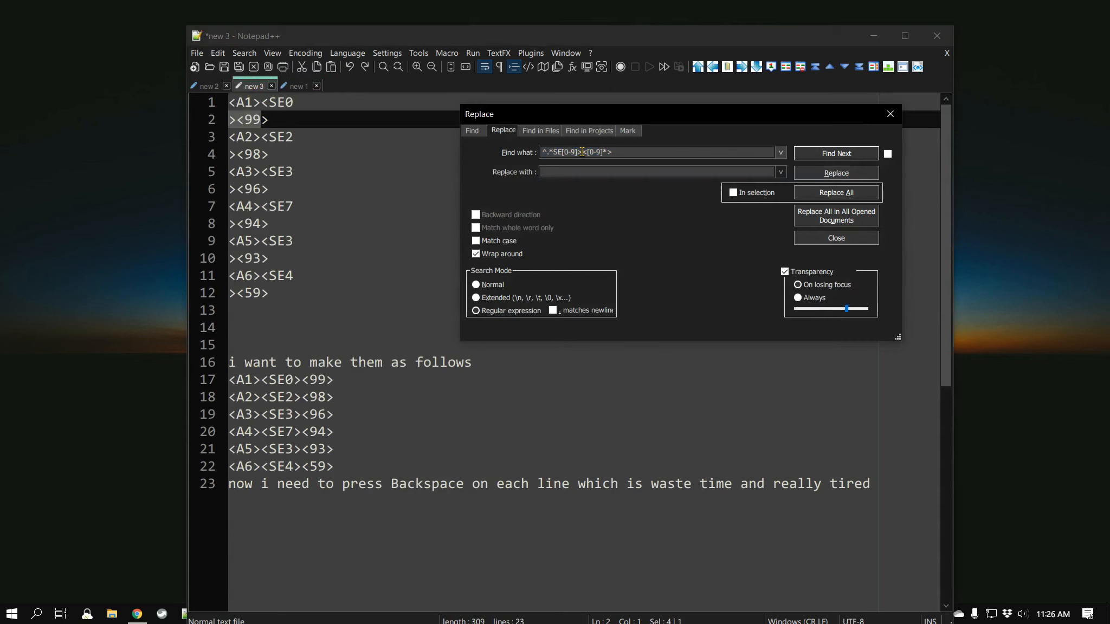
pyautogui.moveTo(577, 151); pyautogui.dragTo(543, 150)
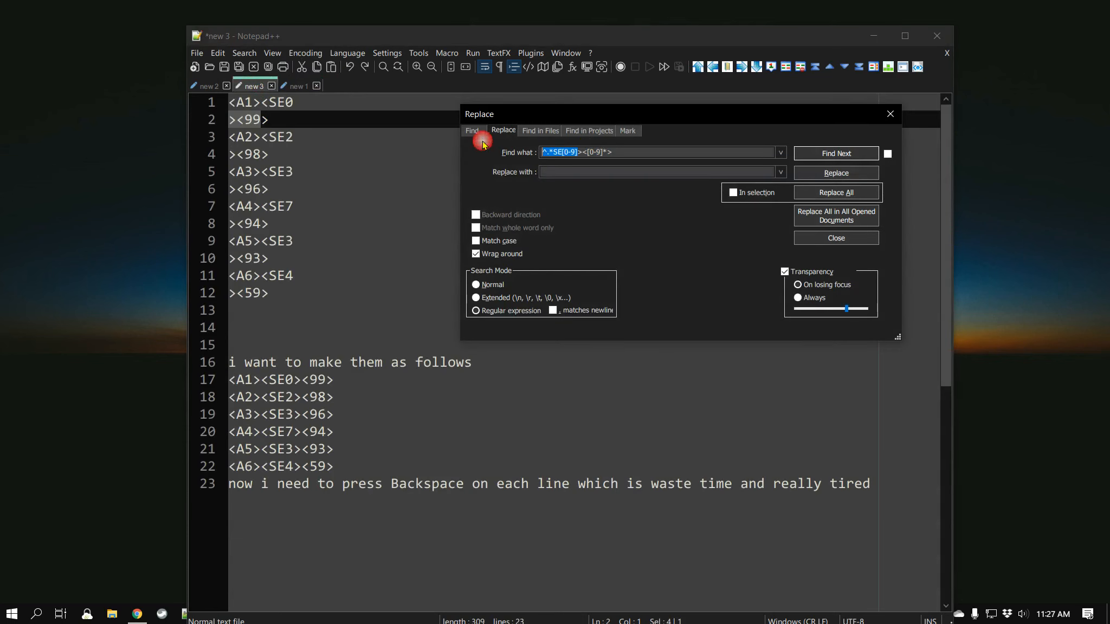
pyautogui.press('BackSpace')
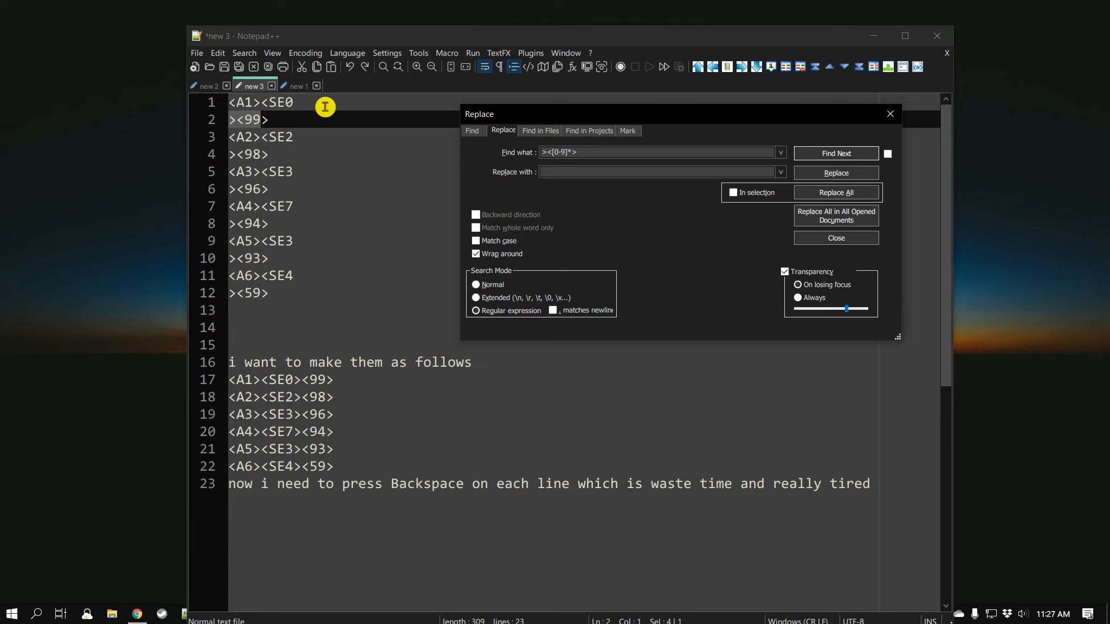
# Starting from line 1, step through the matches of ><[0-9]*> on the second line of each pair
pyautogui.click(279, 121)
pyautogui.click(280, 157)
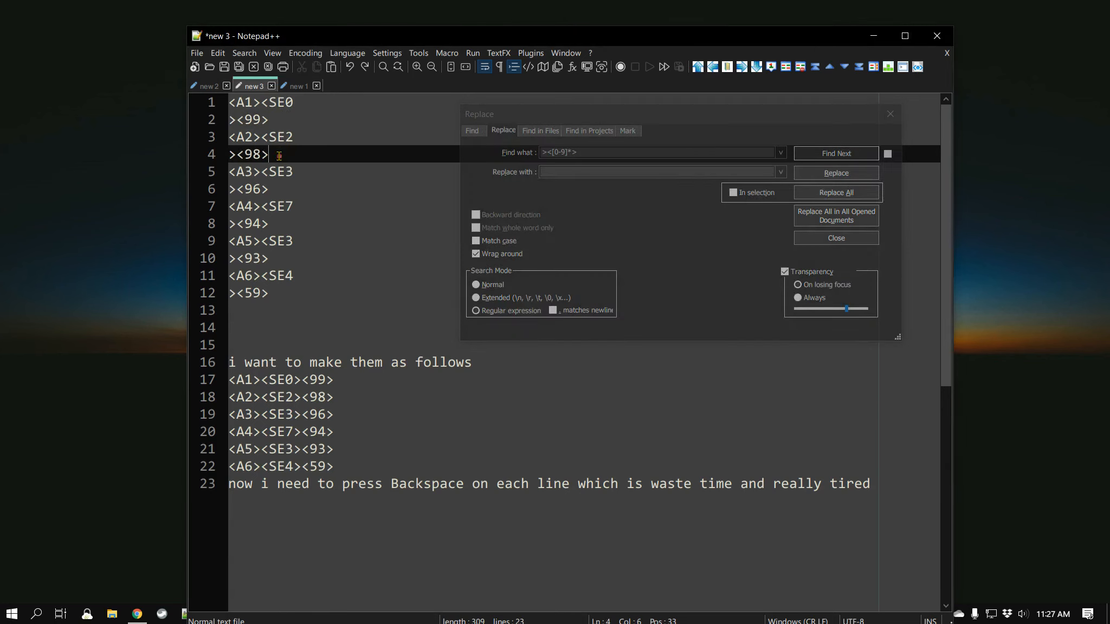
pyautogui.click(303, 189)
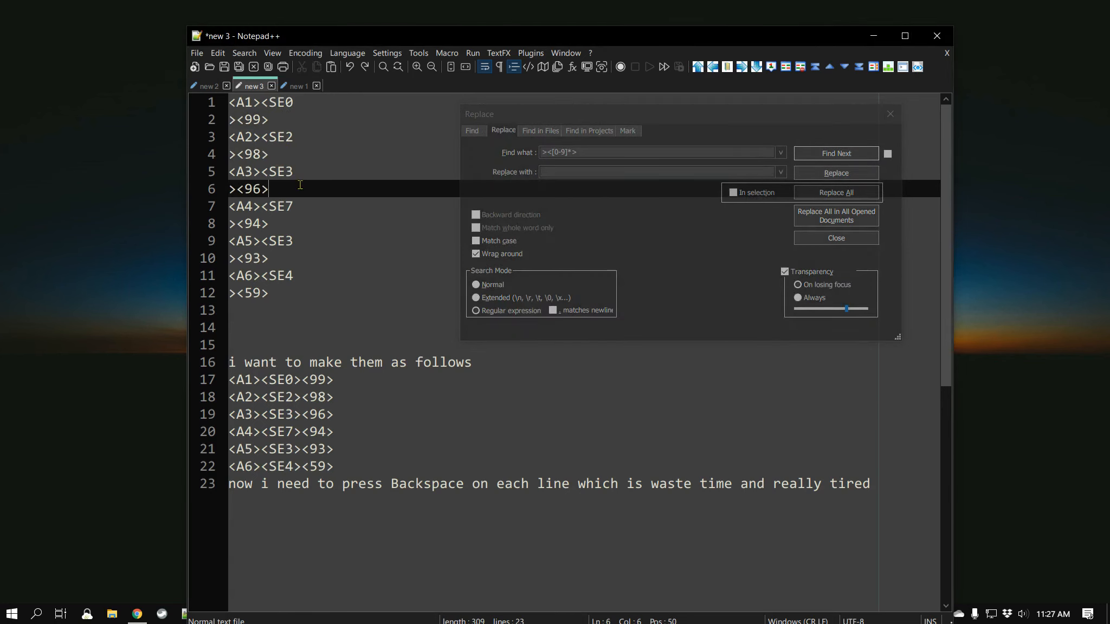
pyautogui.click(640, 114)
pyautogui.click(337, 103)
pyautogui.click(855, 156)
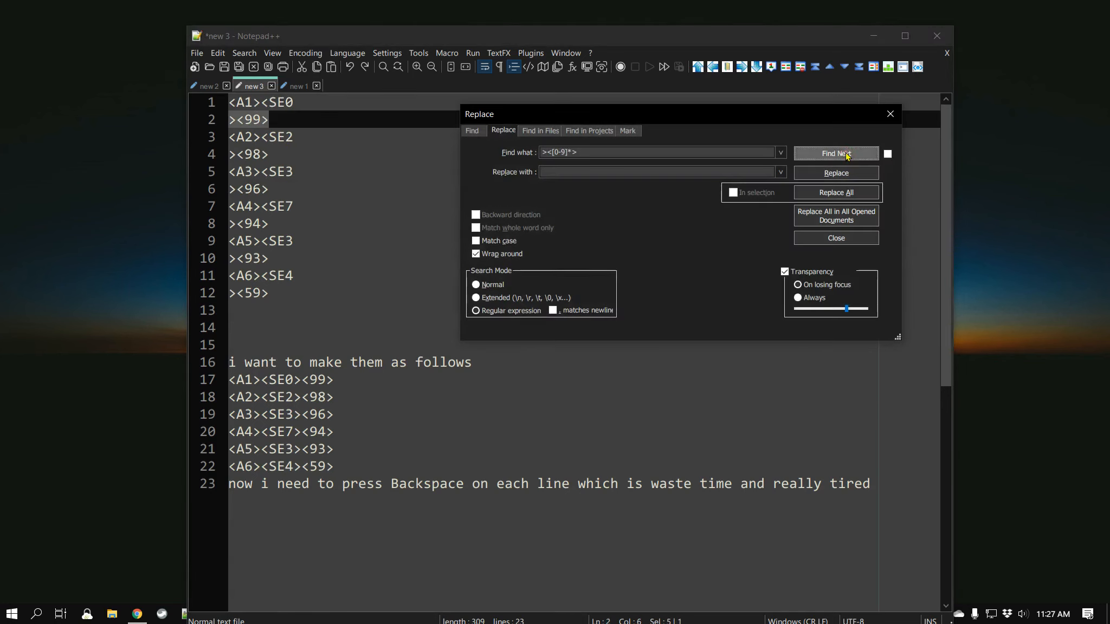
pyautogui.click(846, 154)
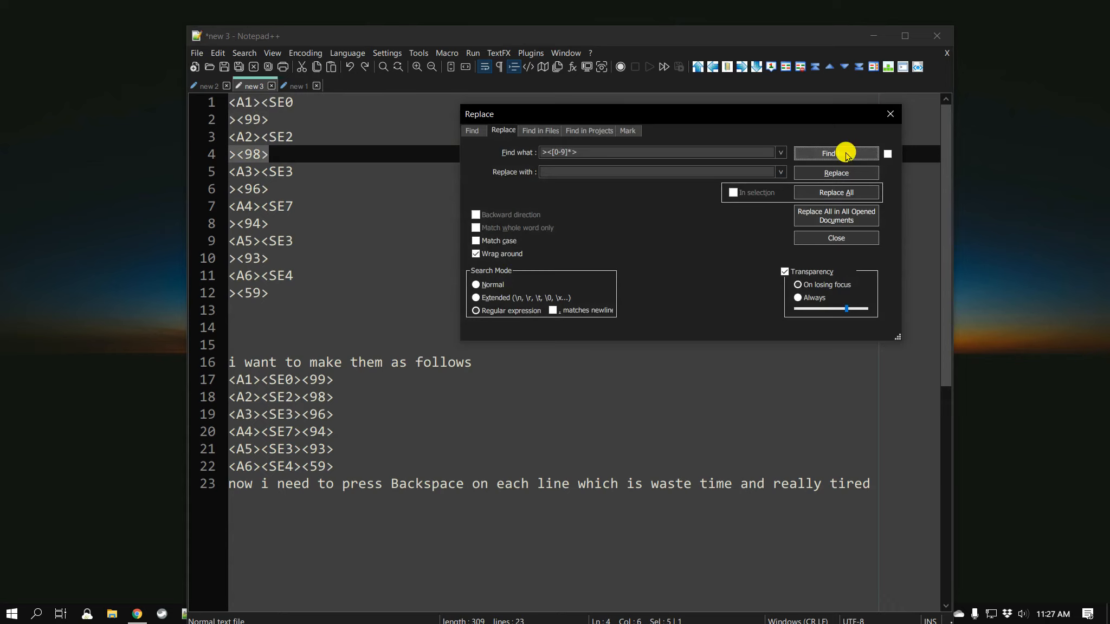
pyautogui.click(846, 154)
pyautogui.click(846, 154)
pyautogui.click(846, 154)
pyautogui.click(846, 153)
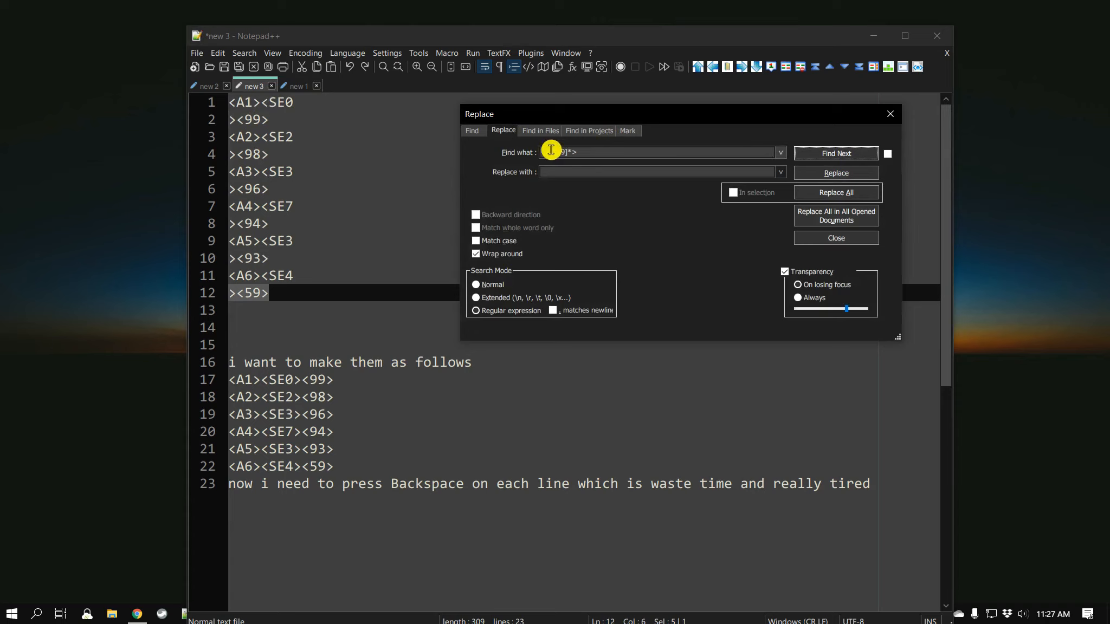
# Restore the search pattern to ^.*SE[0-9]><[0-9]*> using the text kept in new 1, and return to the new 3 document
pyautogui.click(295, 86)
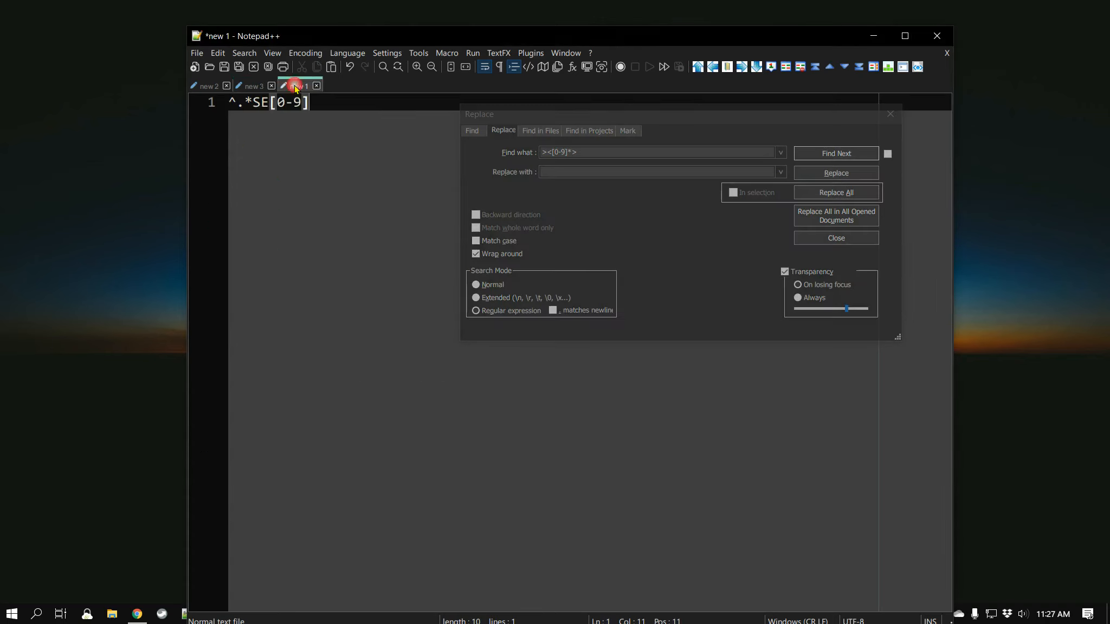
pyautogui.moveTo(346, 101); pyautogui.dragTo(189, 90)
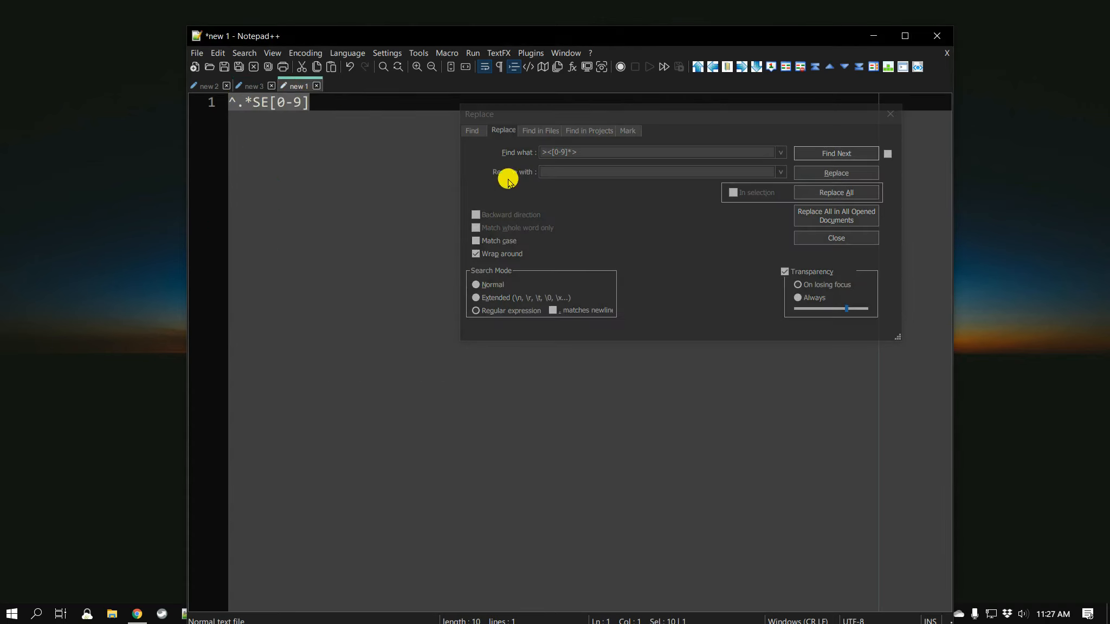
pyautogui.click(613, 151)
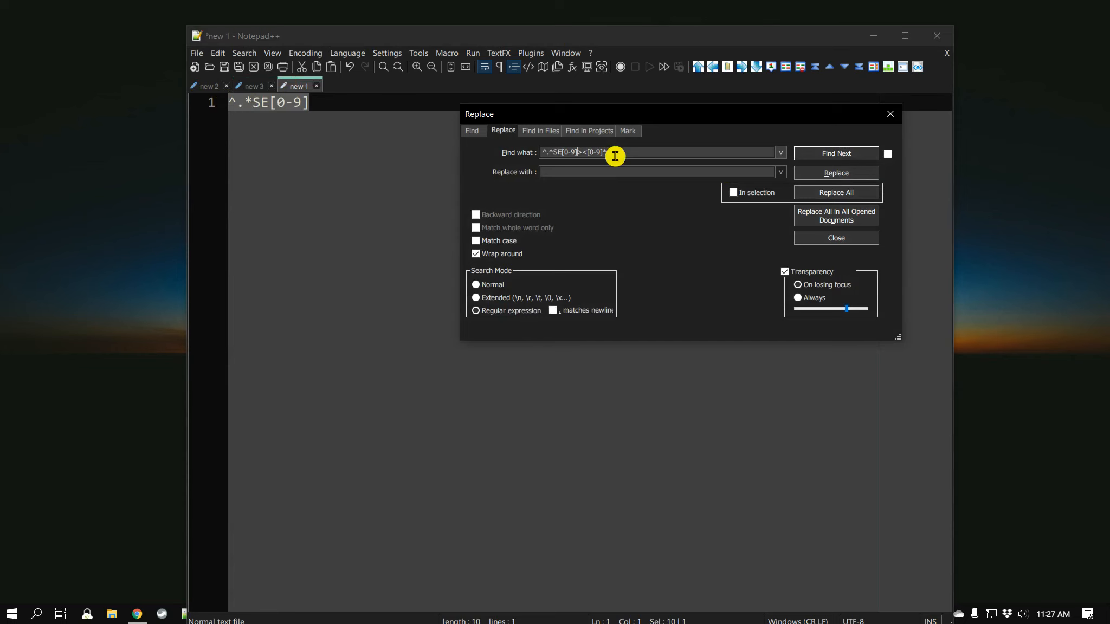
pyautogui.click(247, 86)
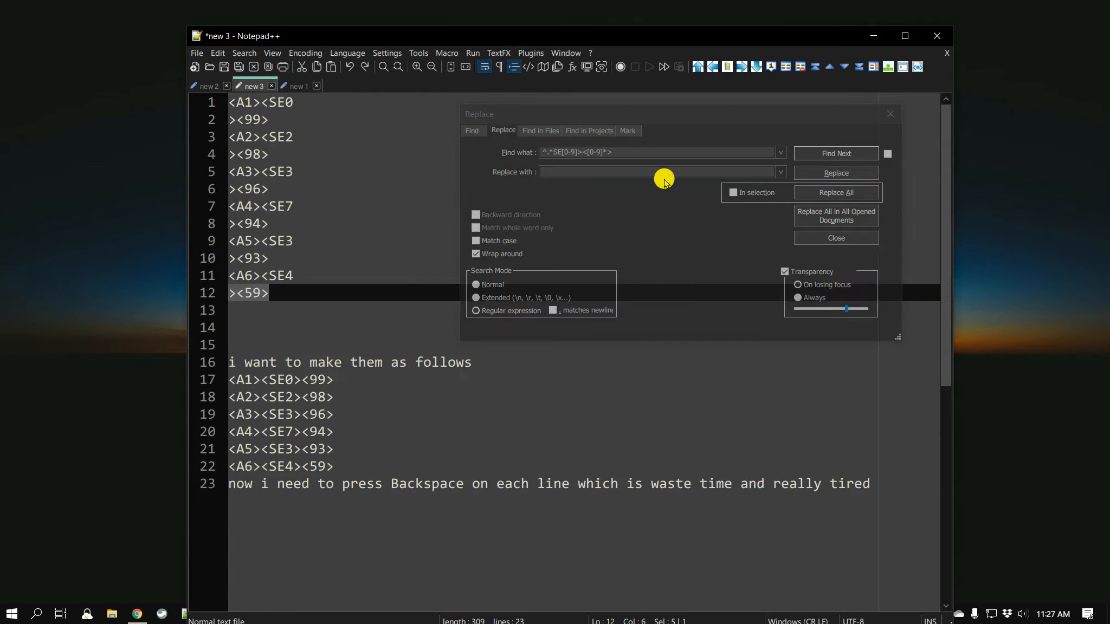
pyautogui.click(657, 152)
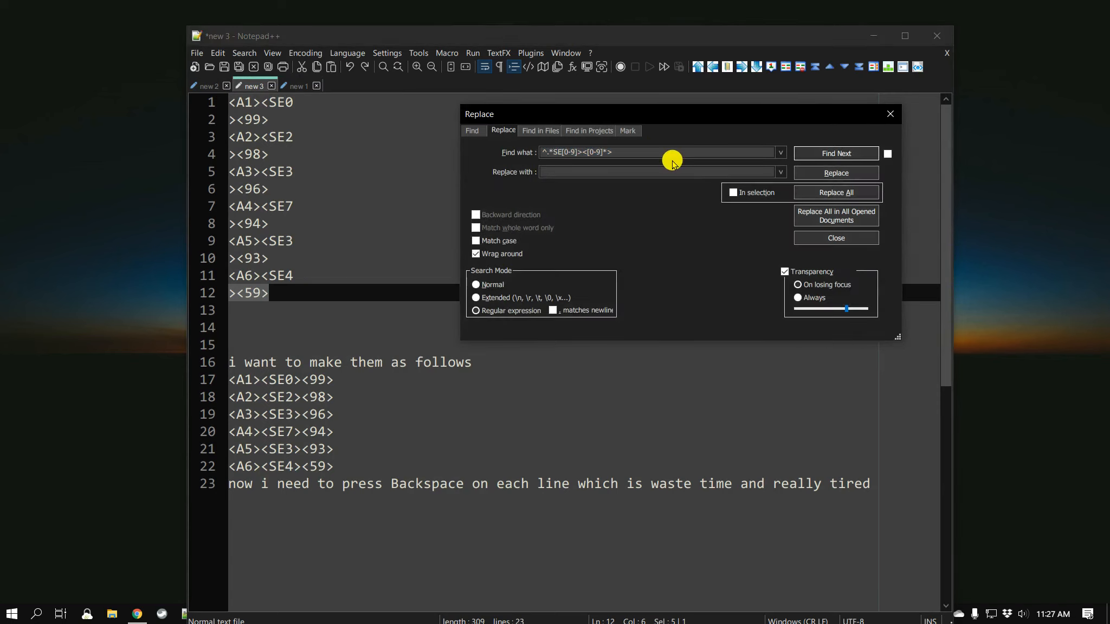
pyautogui.hotkey('ctrl', 'a')
pyautogui.press('BackSpace')
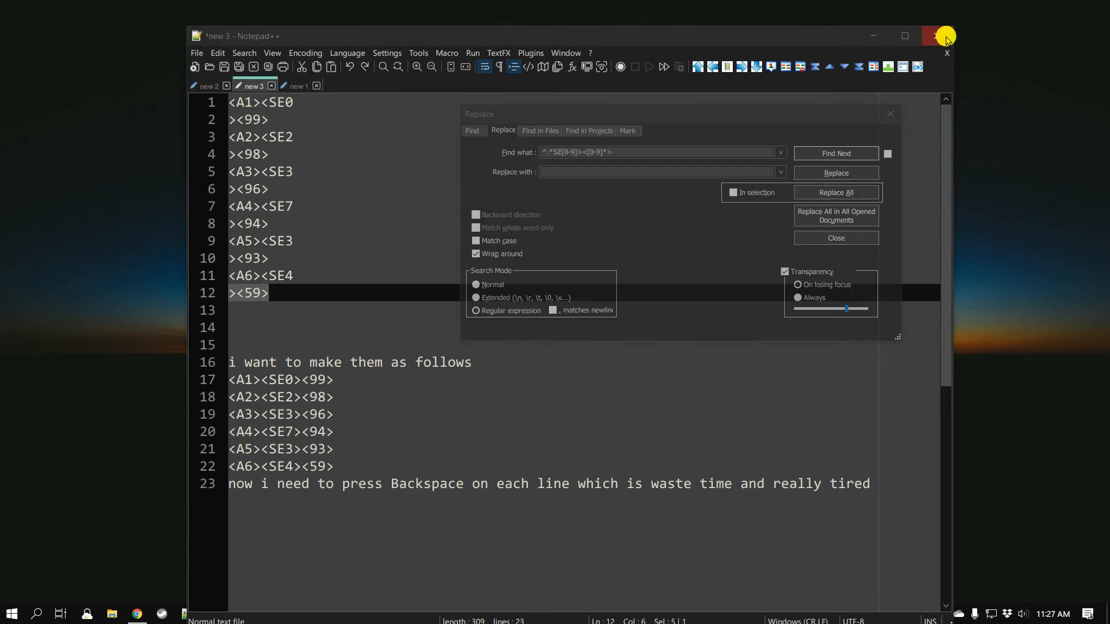
# Wrap the two parts of the search pattern in parentheses as capture groups so it reads (^.*SE[0-9])(><[0-9]*>)
pyautogui.click(628, 245)
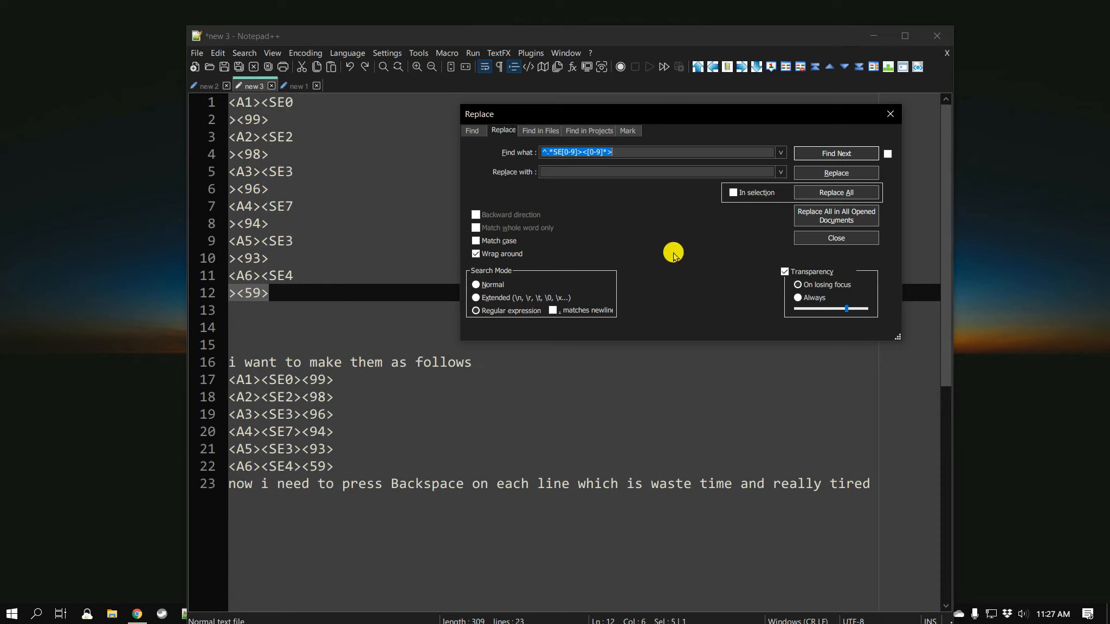
pyautogui.click(652, 152)
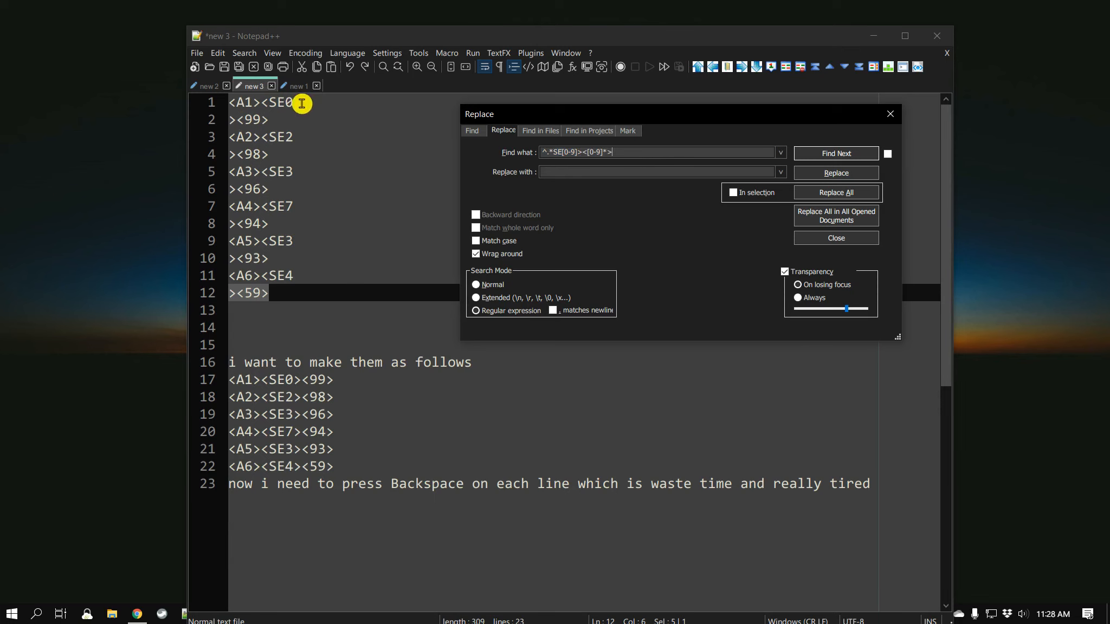
pyautogui.moveTo(302, 103); pyautogui.dragTo(234, 102)
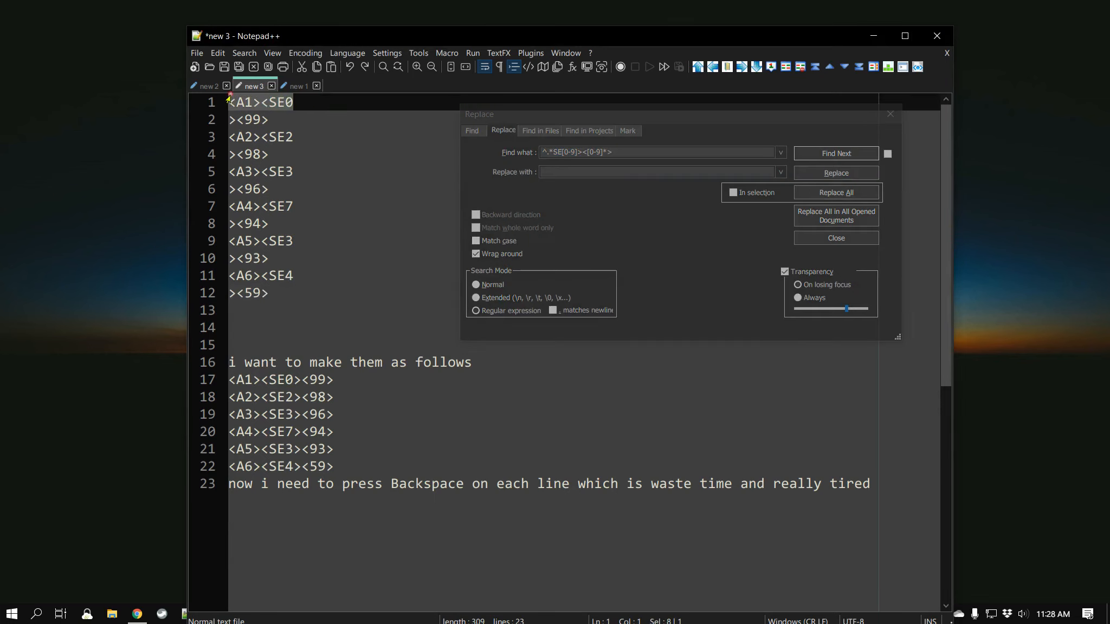
pyautogui.click(546, 169)
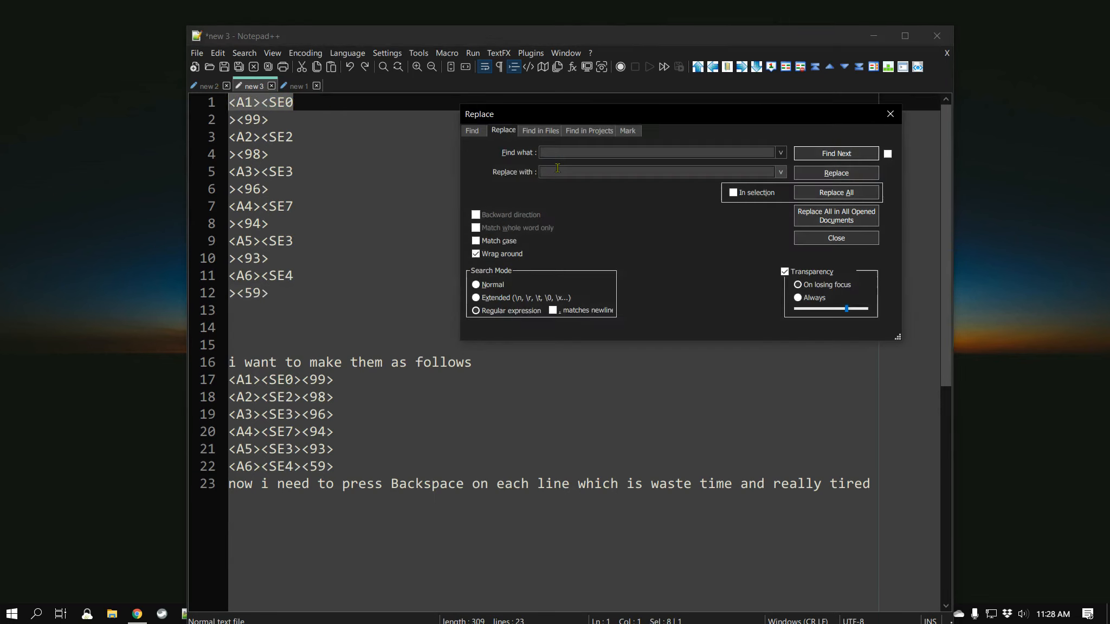
pyautogui.doubleClick(579, 152)
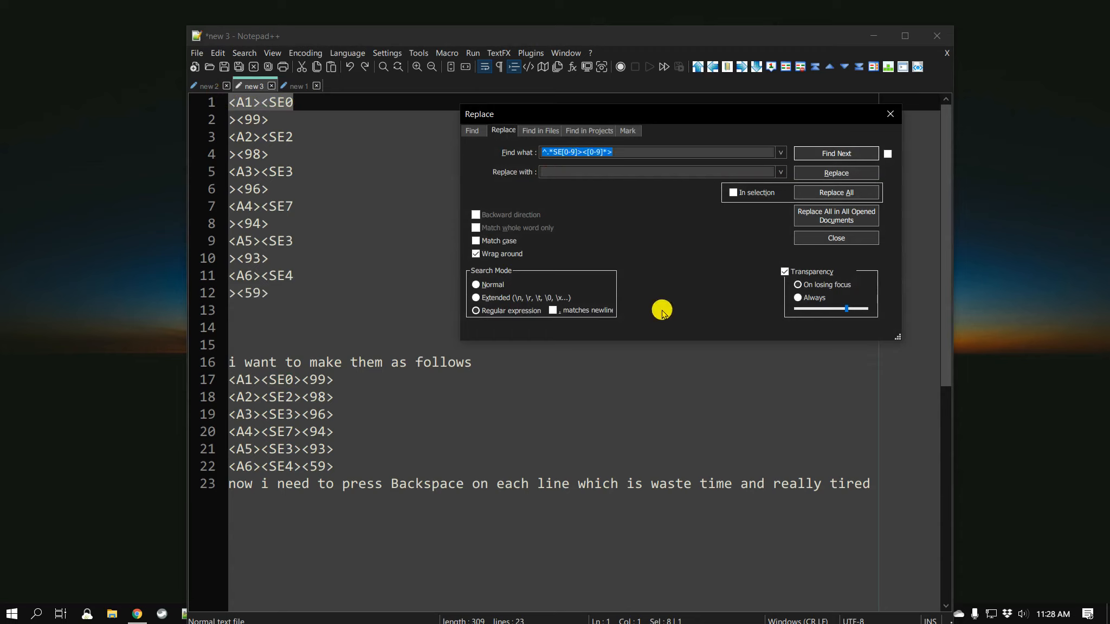
pyautogui.click(575, 152)
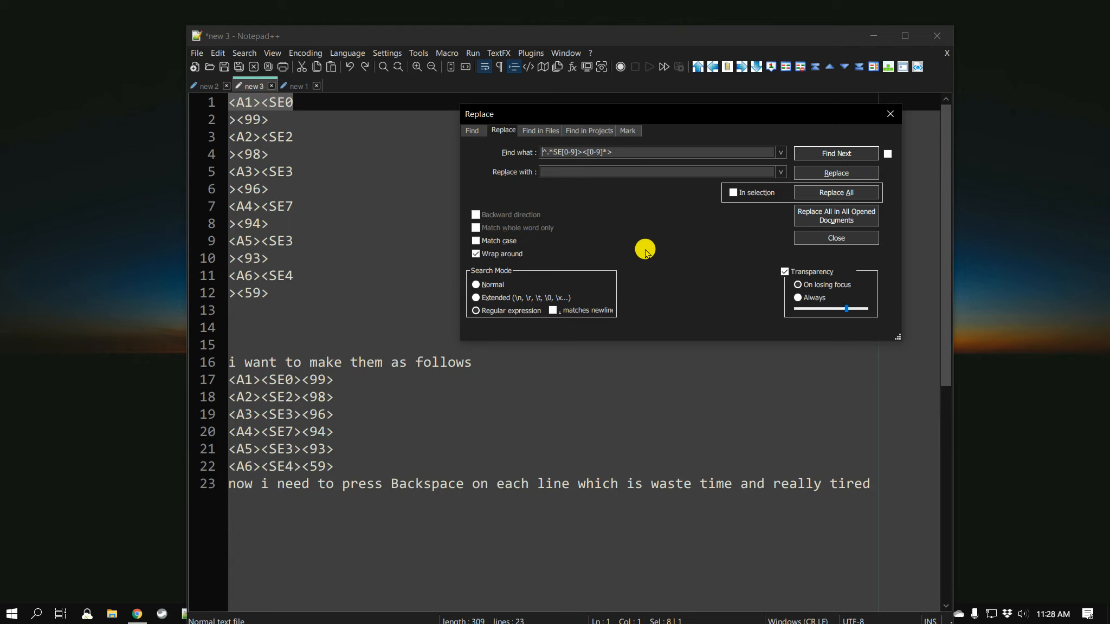
pyautogui.write('(')
pyautogui.write('(')
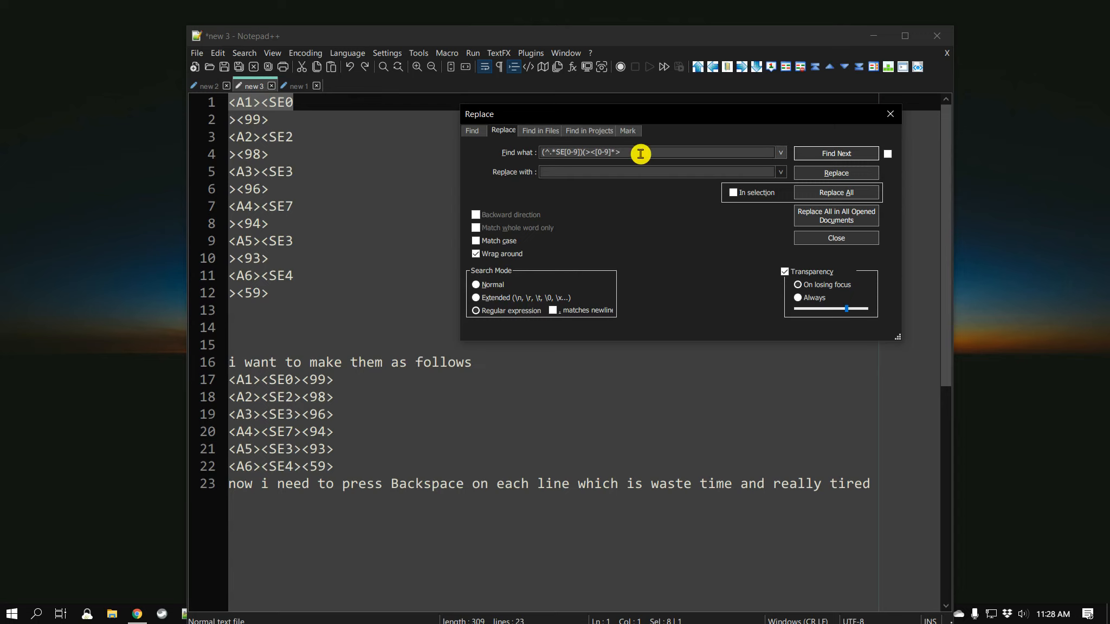
pyautogui.write(')')
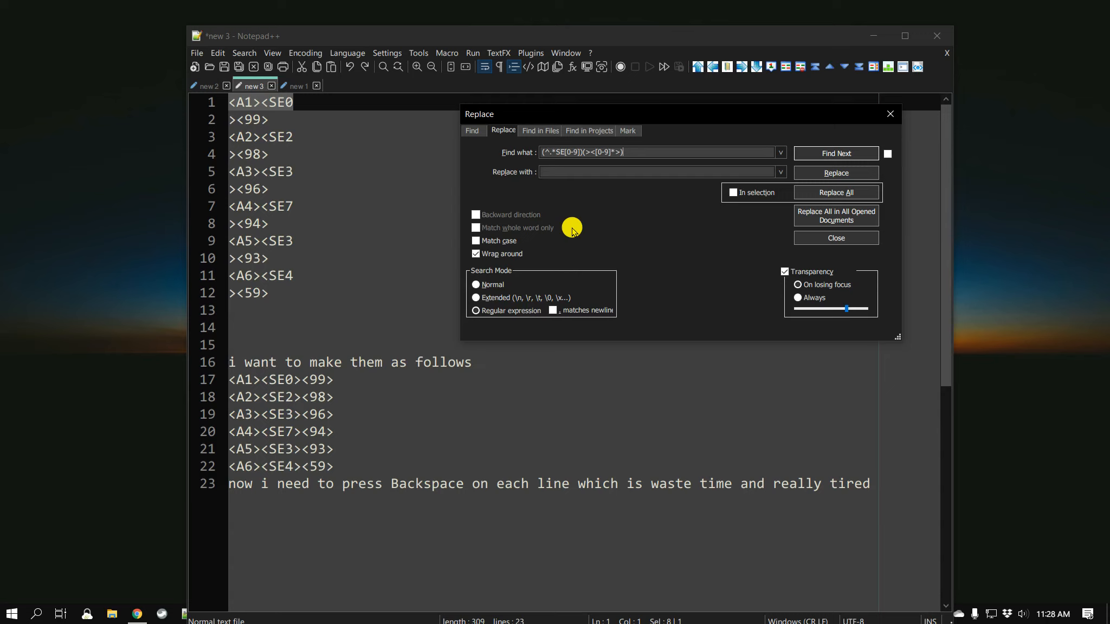
# Set the replacement text to \1\2 so both captured groups are written back together
pyautogui.click(579, 171)
pyautogui.moveTo(613, 115); pyautogui.dragTo(626, 126)
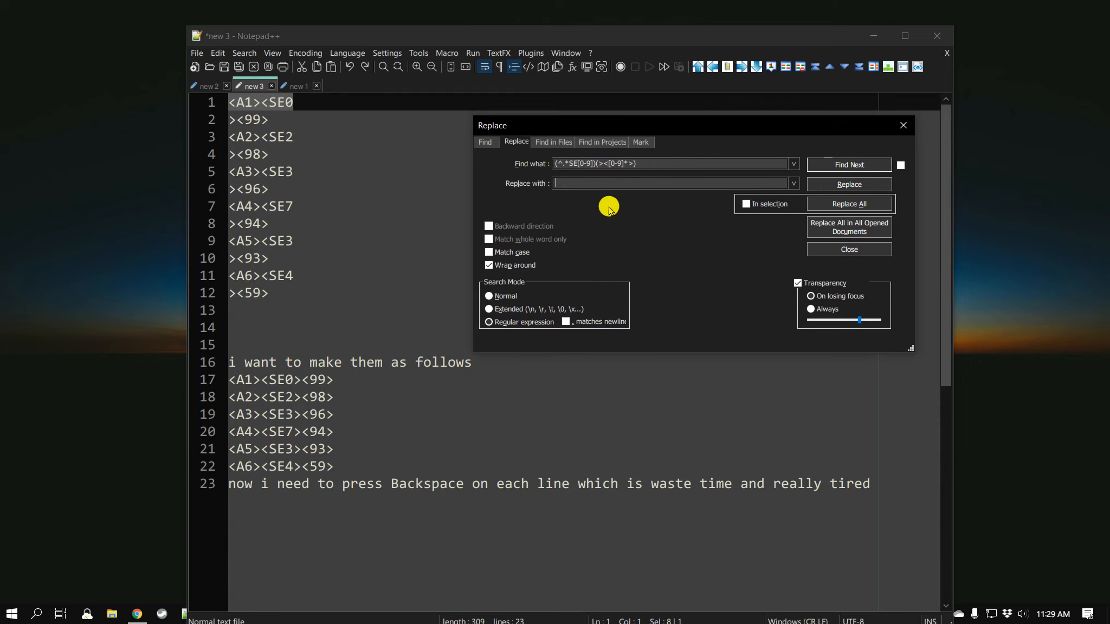
pyautogui.write('\\1')
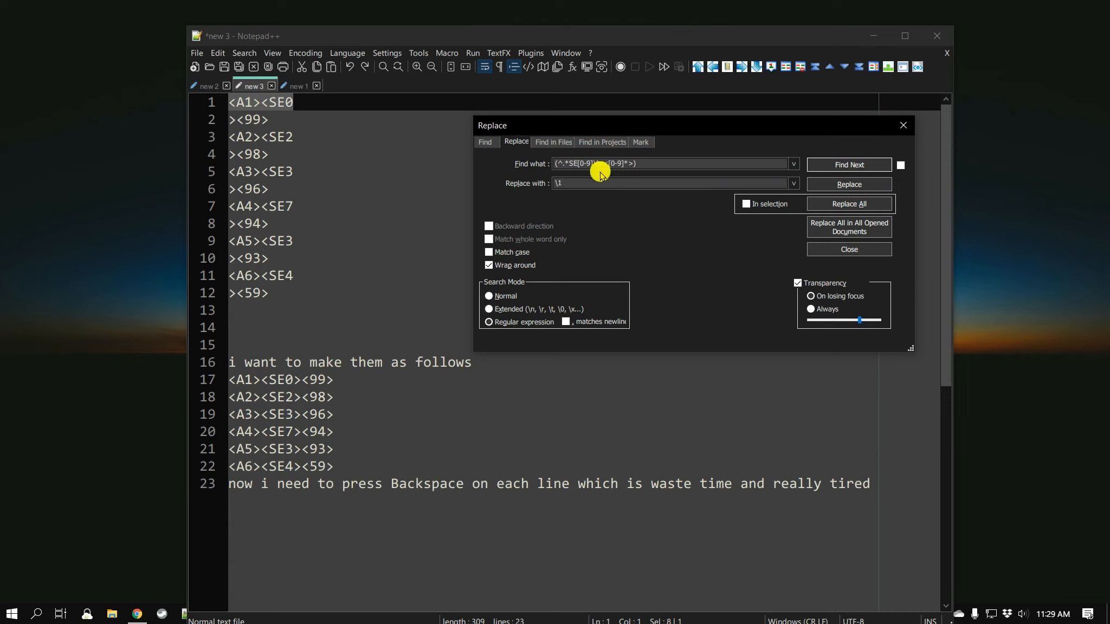
pyautogui.doubleClick(597, 165)
pyautogui.click(594, 163)
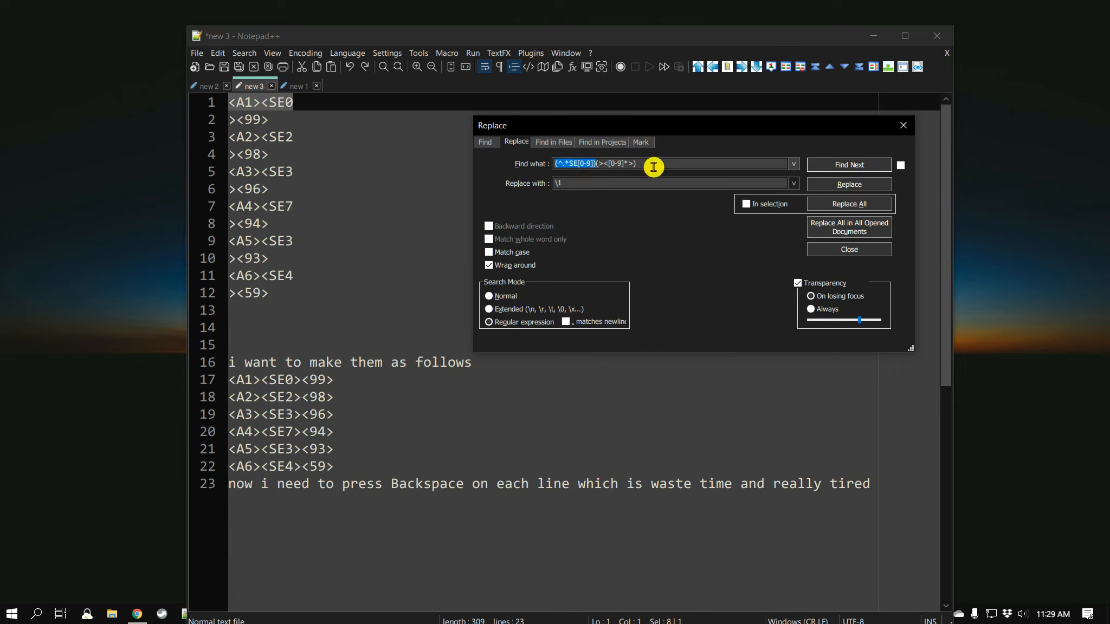
pyautogui.moveTo(651, 163); pyautogui.dragTo(608, 162)
pyautogui.click(589, 182)
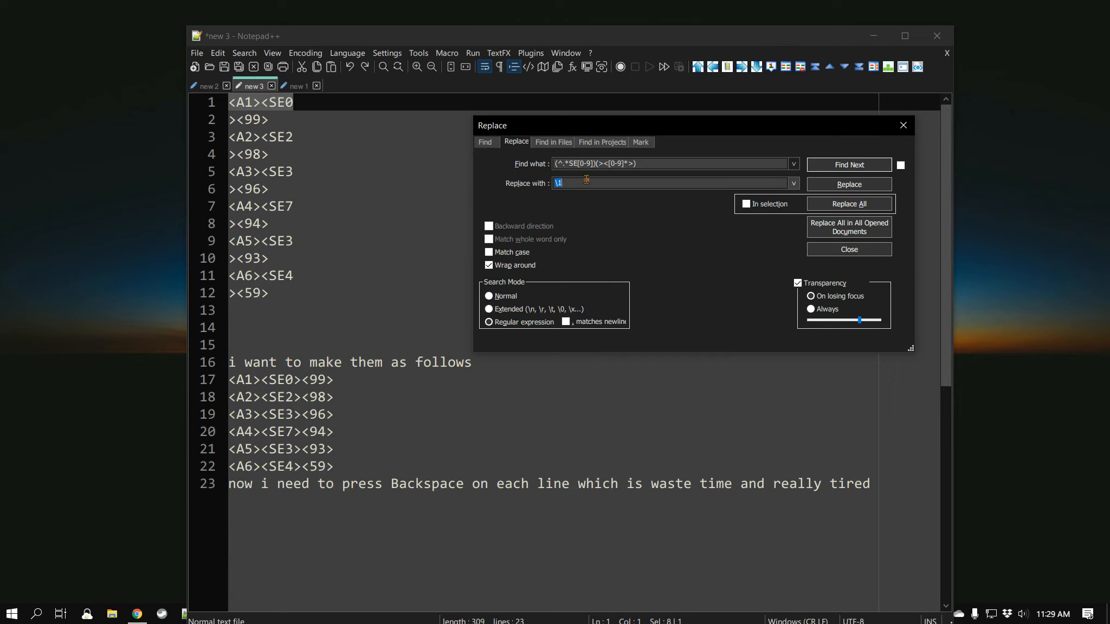
pyautogui.write('\\2')
# Starting from line 1, step through the matches of (^.*SE[0-9])(><[0-9]*>) to check which lines it finds
pyautogui.click(245, 103)
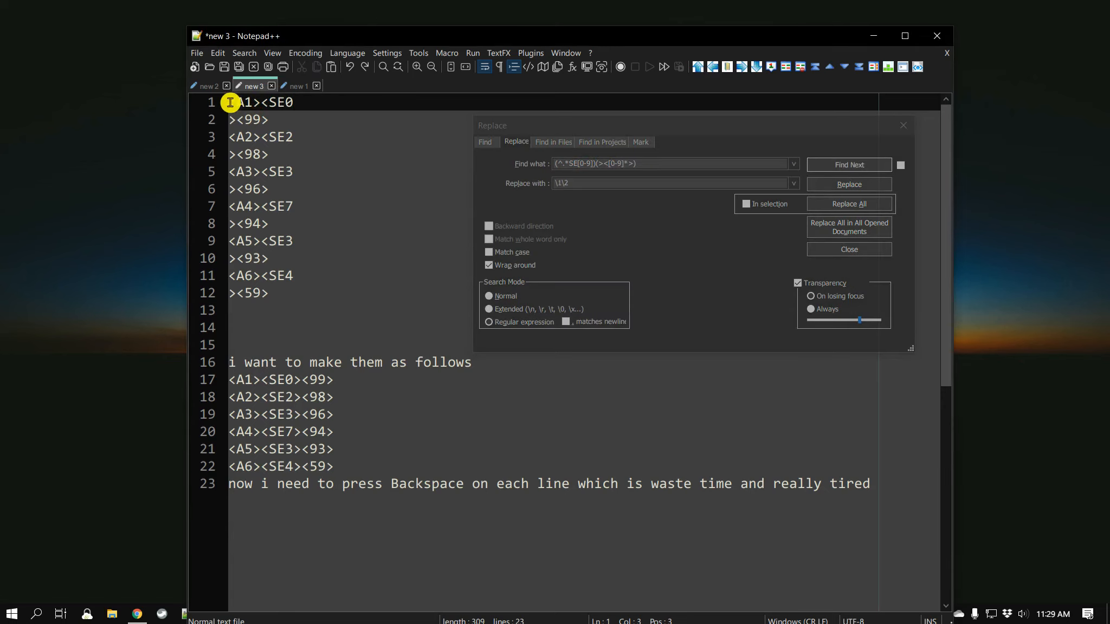
pyautogui.click(580, 226)
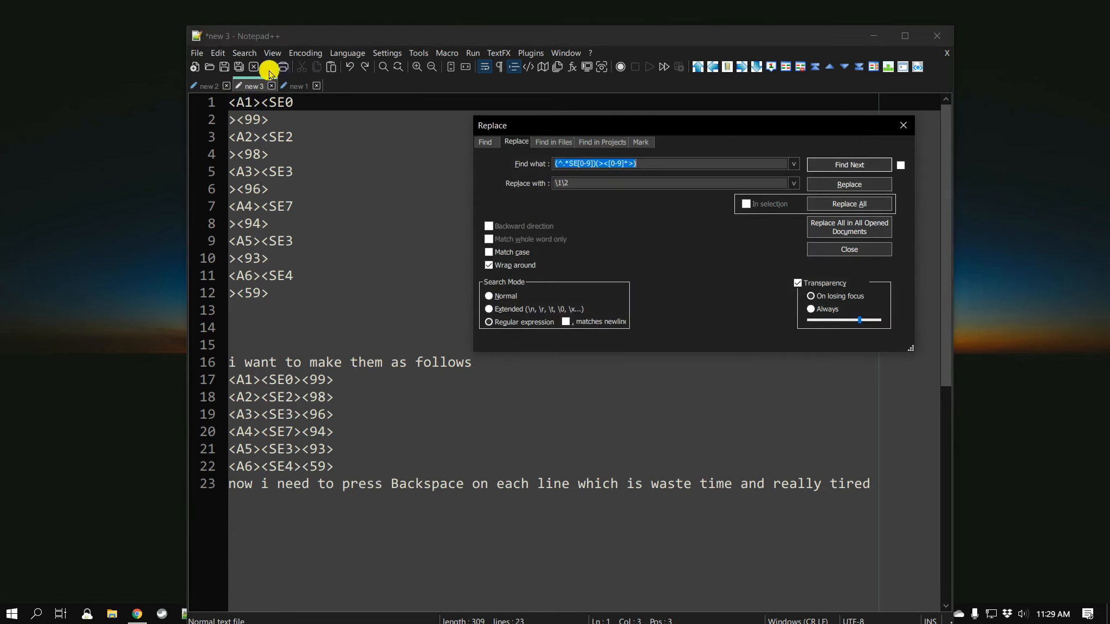
pyautogui.moveTo(574, 183); pyautogui.dragTo(556, 183)
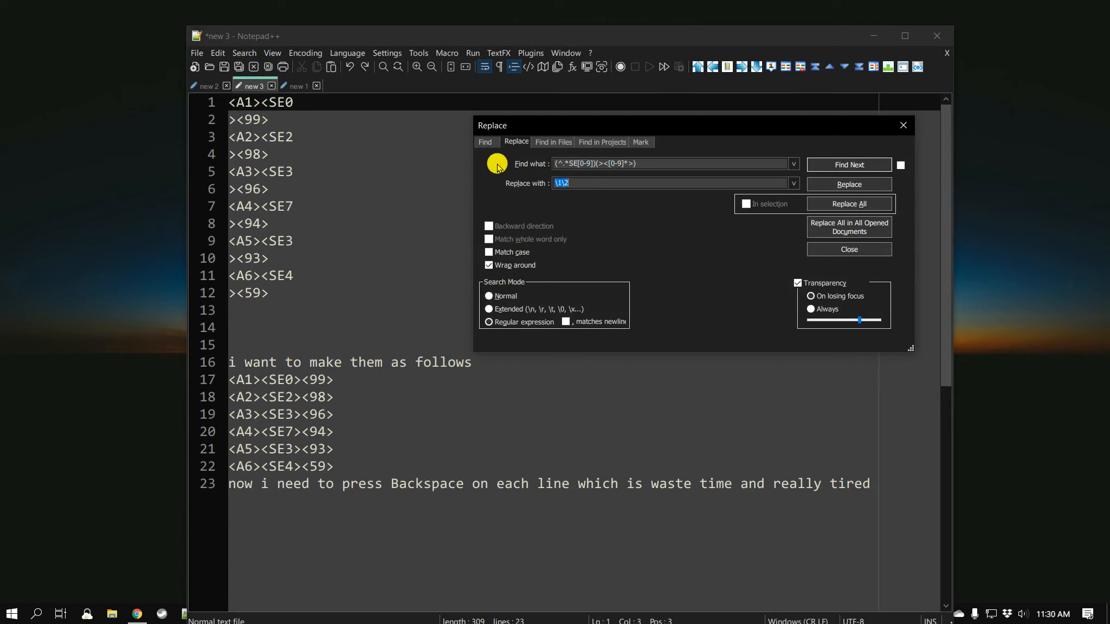
pyautogui.click(230, 102)
pyautogui.click(833, 168)
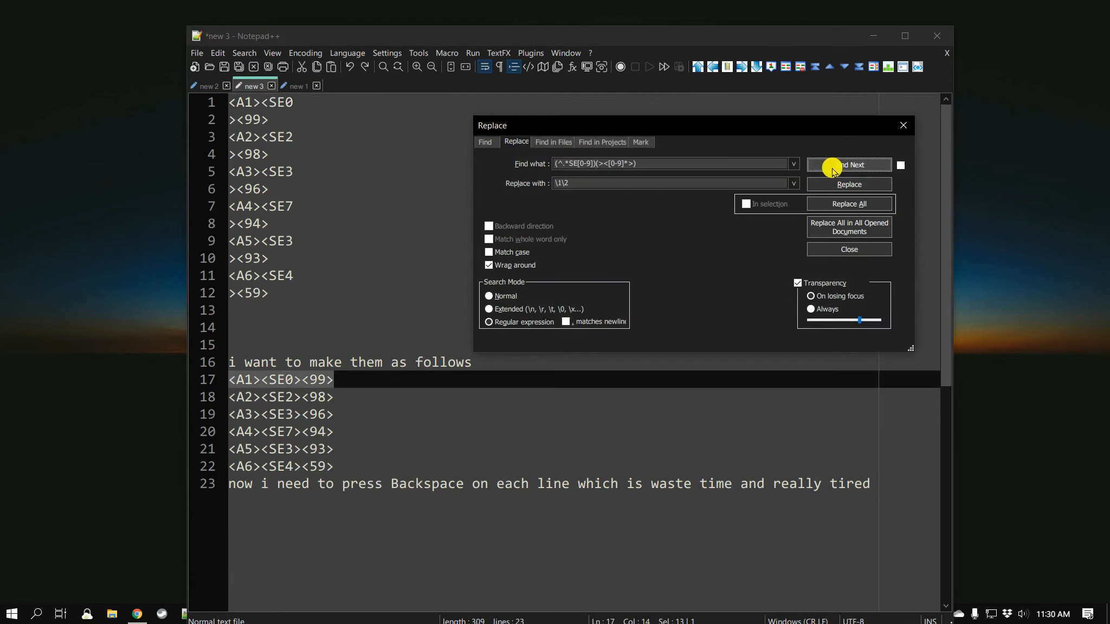
pyautogui.click(231, 103)
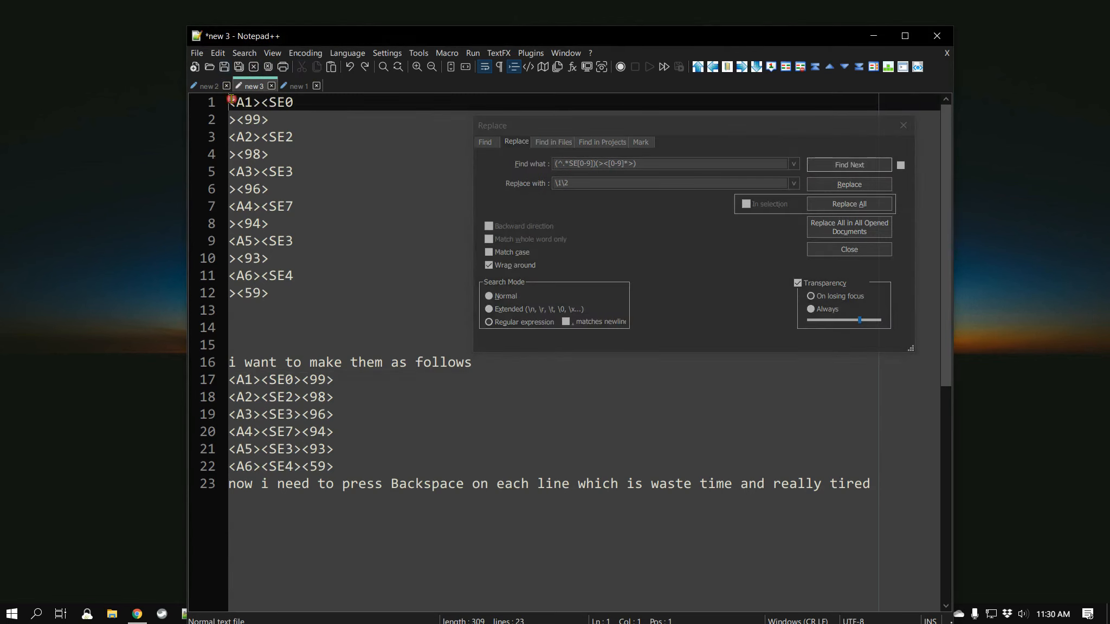
pyautogui.click(699, 156)
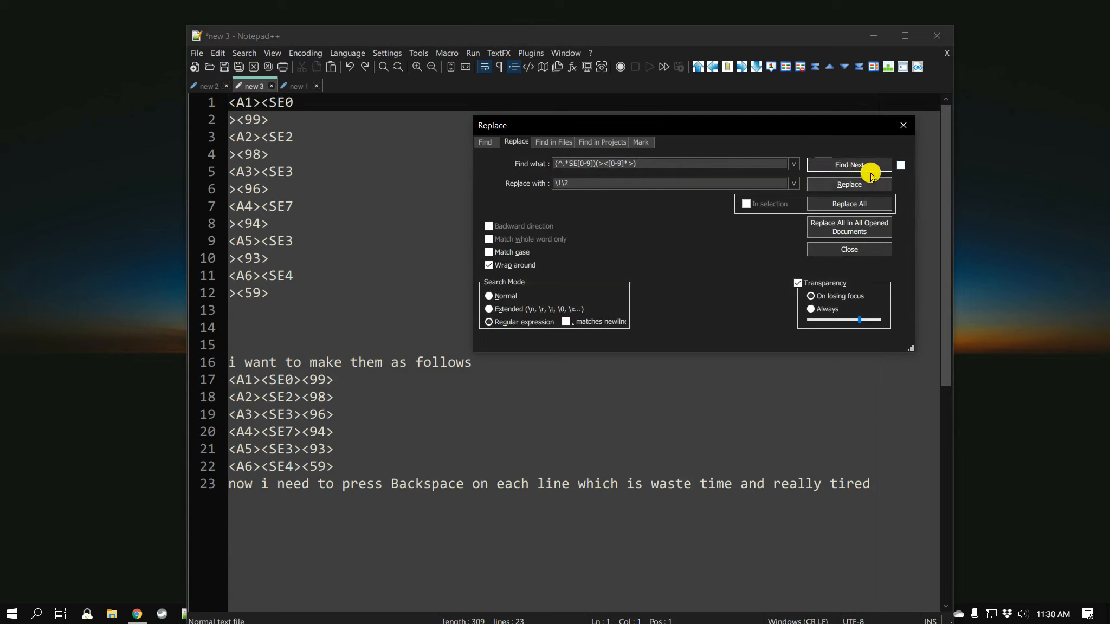
pyautogui.click(235, 102)
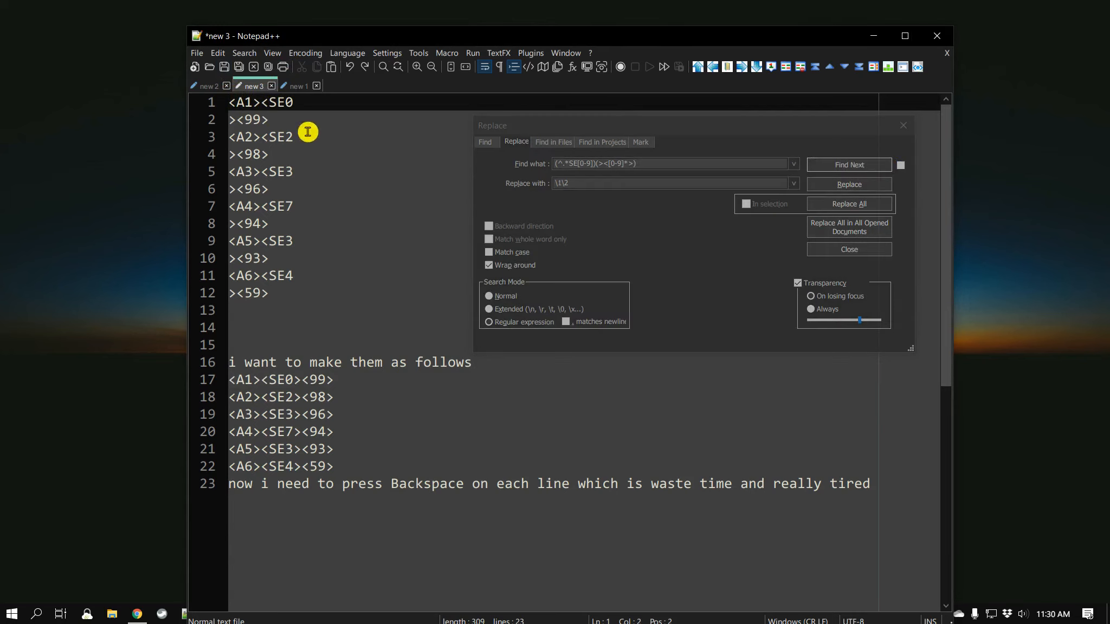
pyautogui.click(855, 164)
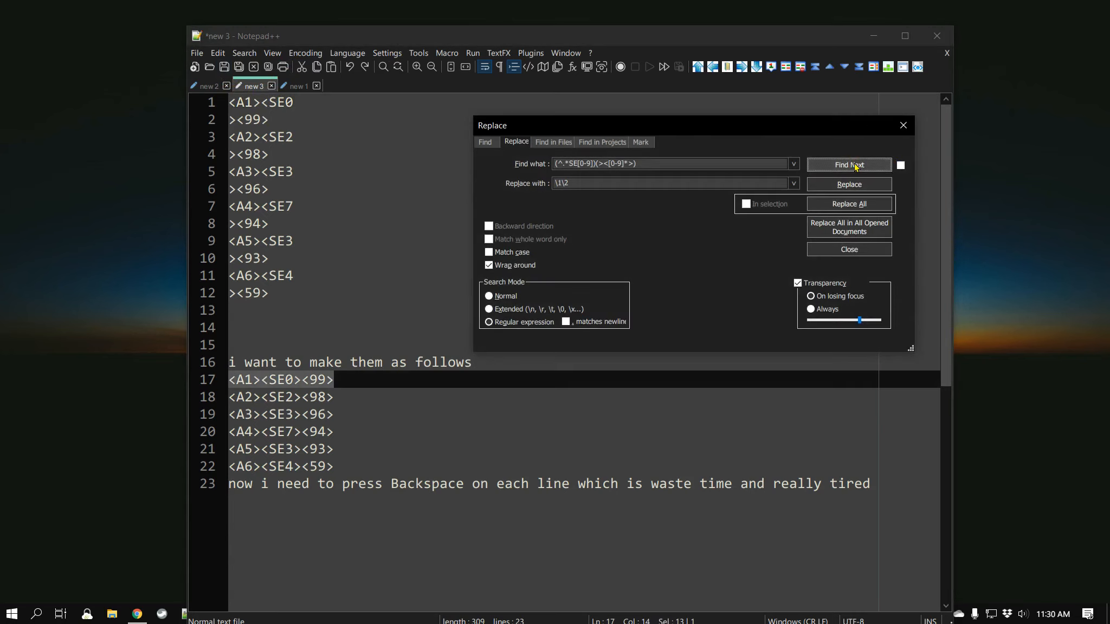
pyautogui.click(855, 165)
pyautogui.click(855, 165)
pyautogui.click(856, 167)
pyautogui.click(855, 165)
pyautogui.click(855, 165)
pyautogui.click(855, 166)
pyautogui.click(855, 166)
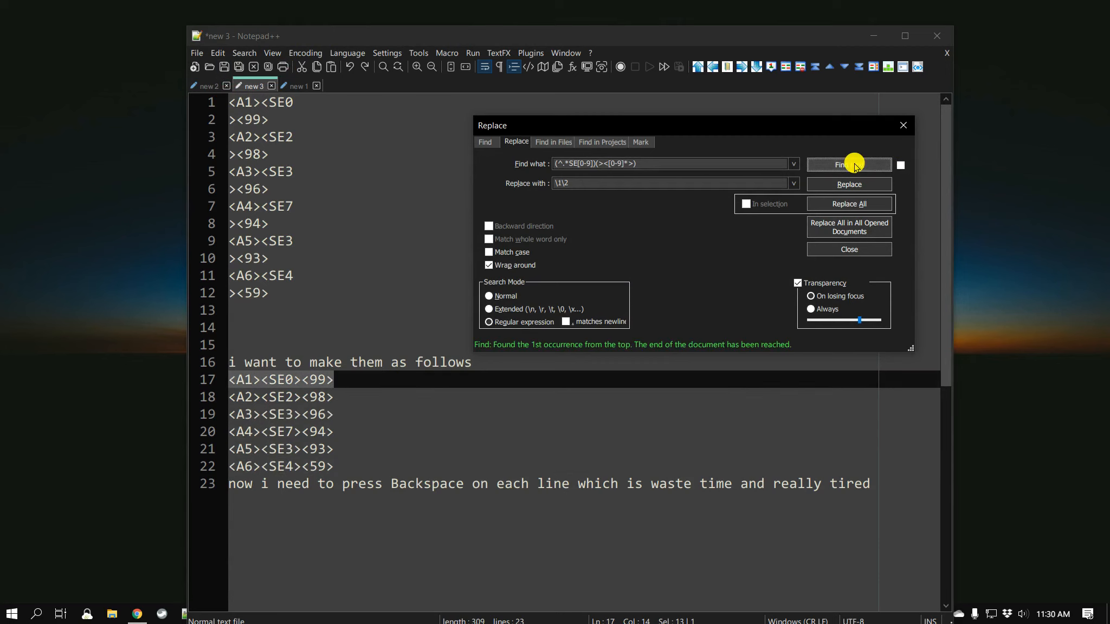
# Replace the current match on line 17 with \1\2
pyautogui.click(854, 187)
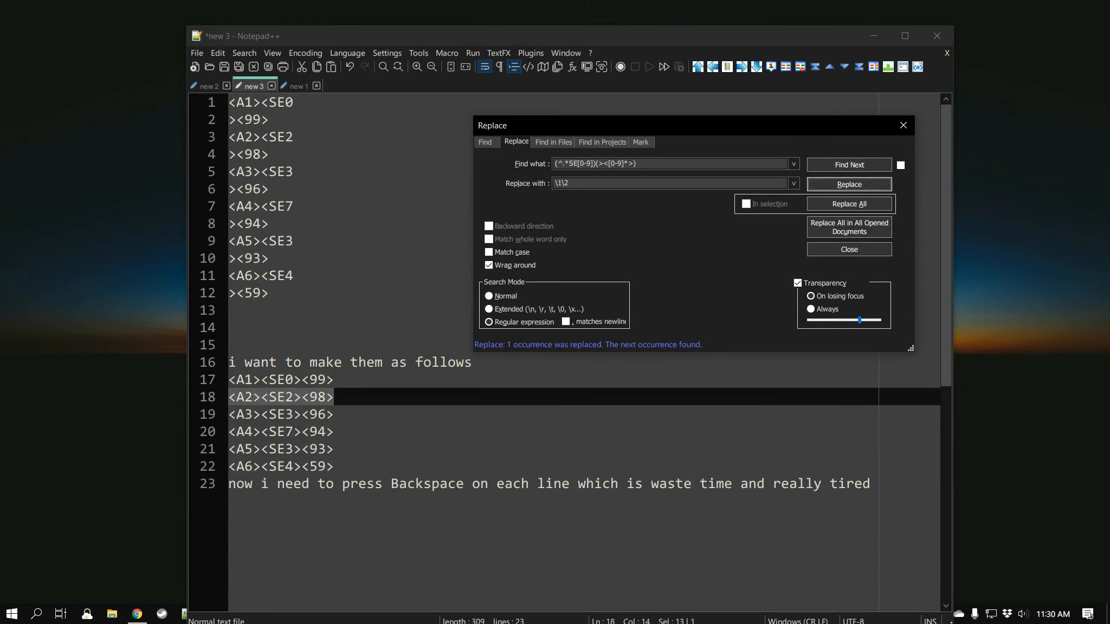
pyautogui.click(1058, 20)
pyautogui.click(658, 259)
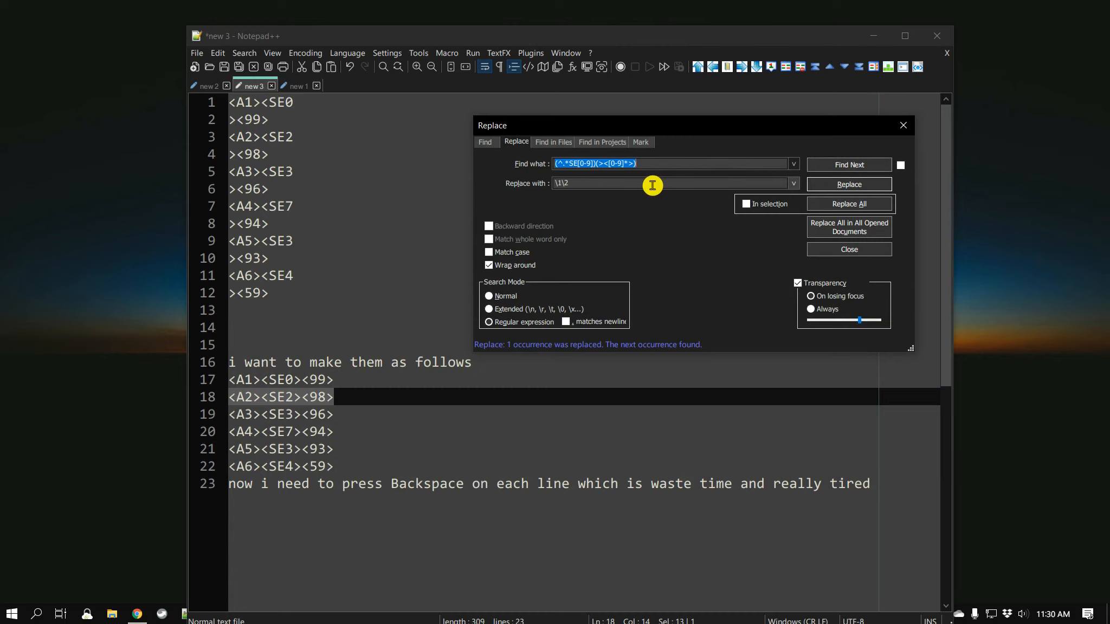
# Display all hidden characters to examine the line endings after each sample line, and hide them again
pyautogui.click(594, 163)
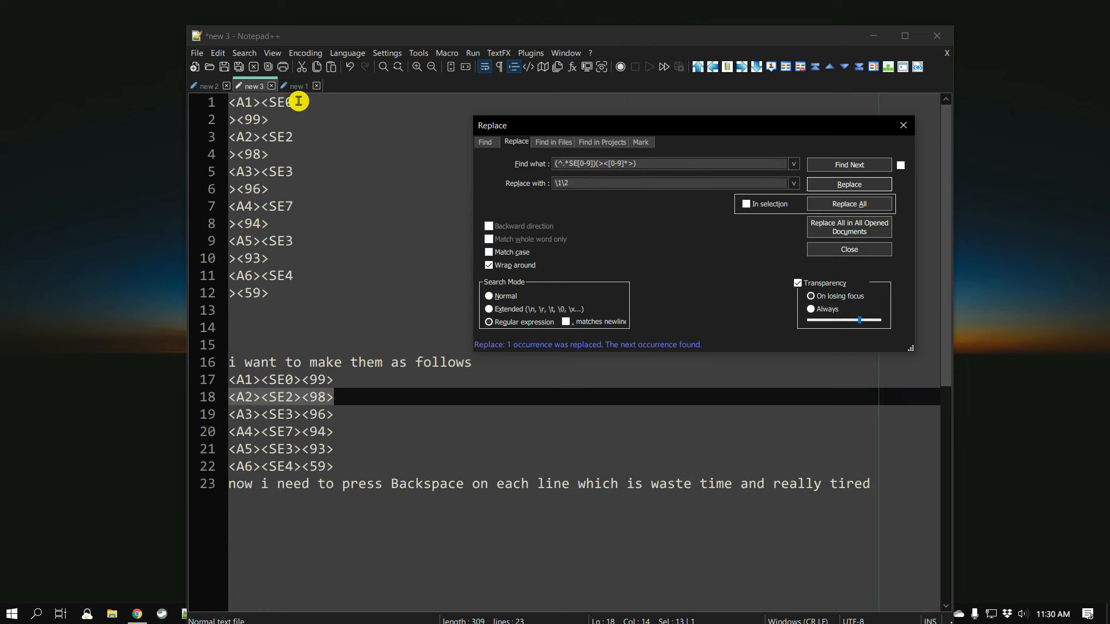
pyautogui.moveTo(539, 125); pyautogui.dragTo(629, 173)
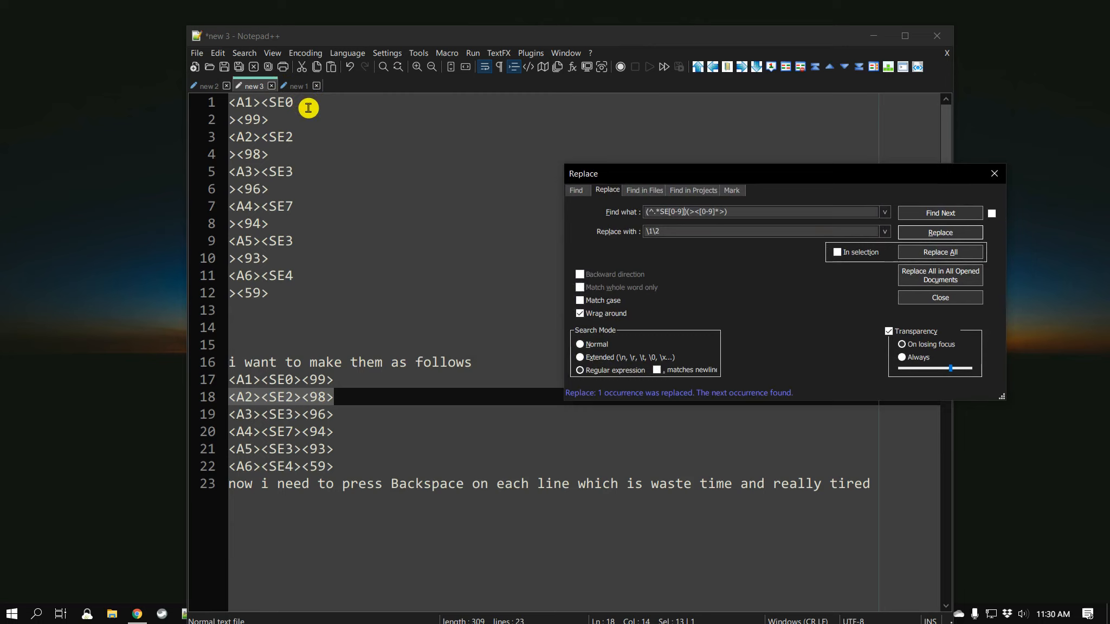
pyautogui.click(499, 67)
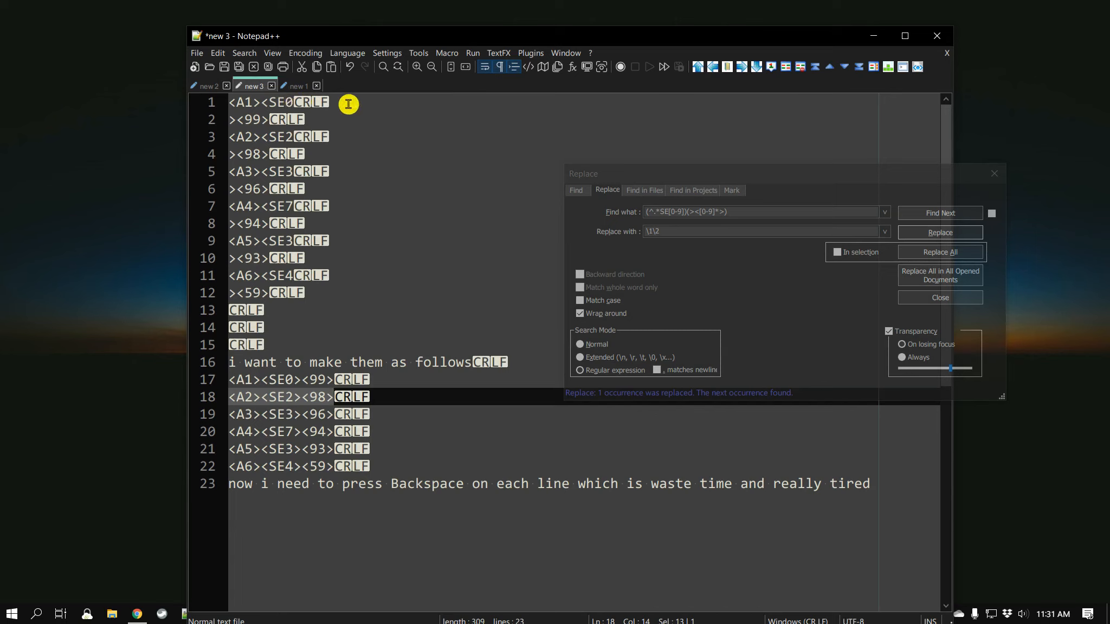
pyautogui.click(688, 213)
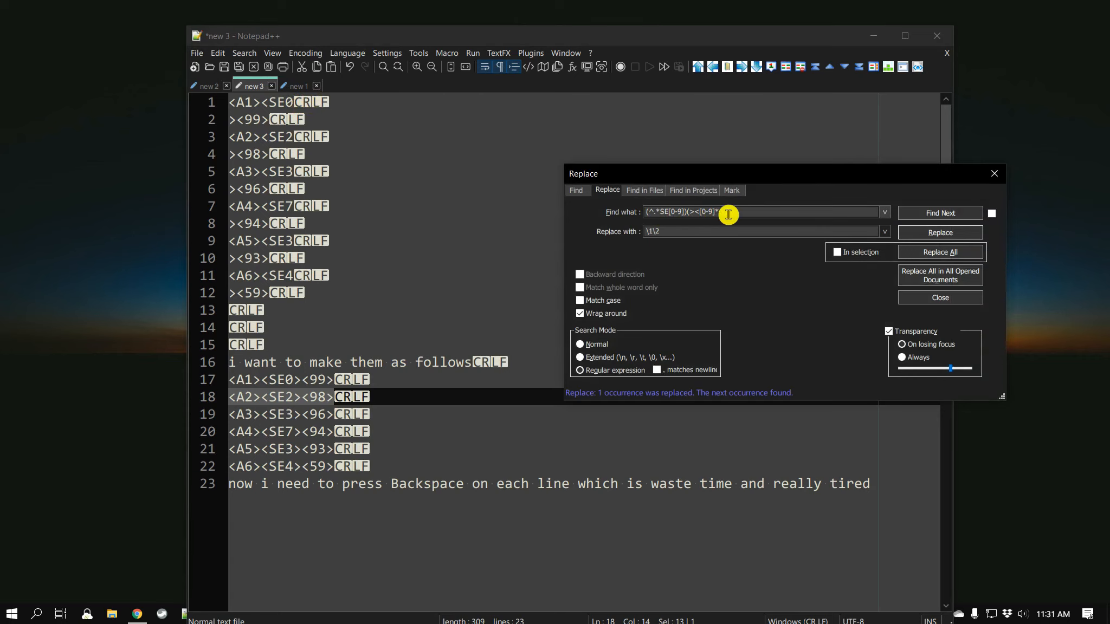
pyautogui.click(499, 66)
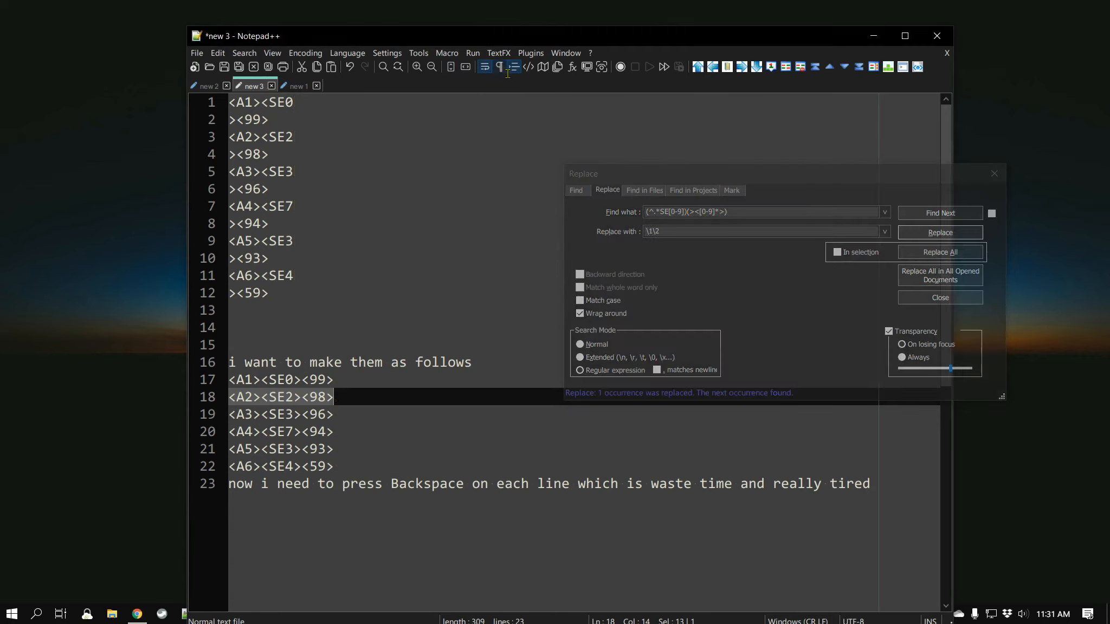
# Insert \r\n between the two groups of the search pattern so it reads (^.*SE[0-9])\r\n(><[0-9]*>)
pyautogui.click(672, 177)
pyautogui.moveTo(672, 178); pyautogui.dragTo(584, 152)
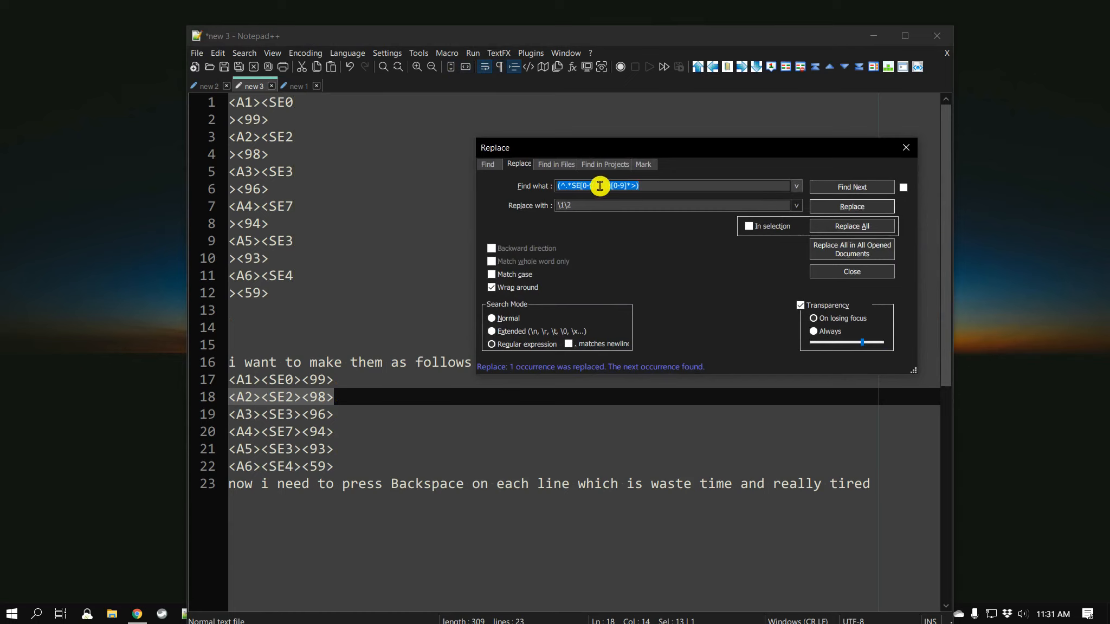
pyautogui.click(598, 186)
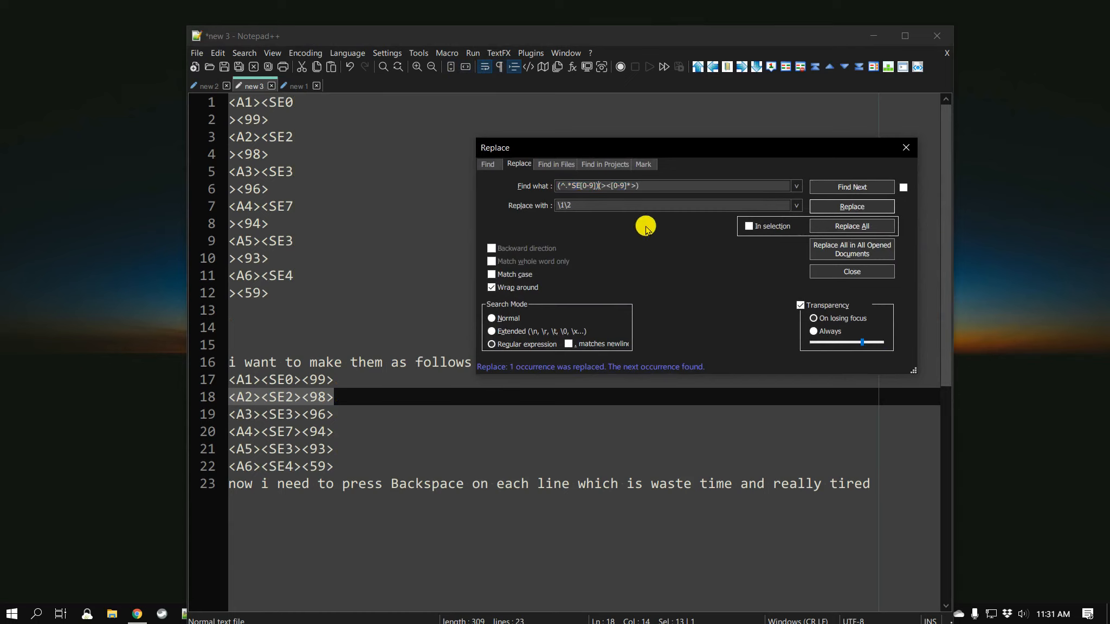
pyautogui.write('\\r\\n')
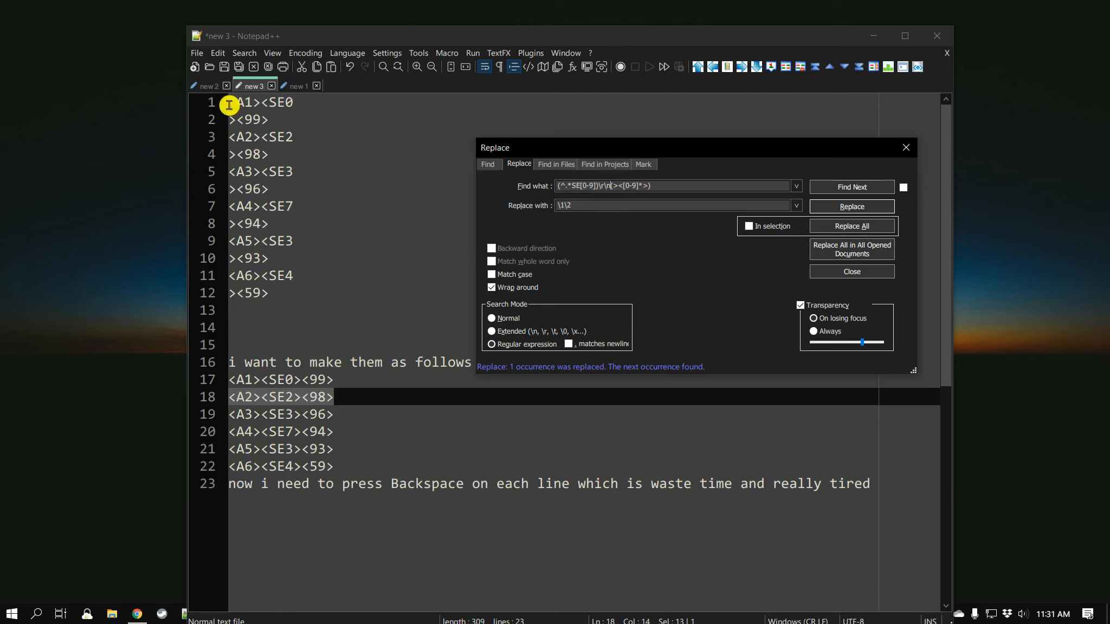
# Step through the matches of (^.*SE[0-9])\r\n(><[0-9]*>) from line 1, and put the cursor back at the start of line 1
pyautogui.click(233, 104)
pyautogui.click(848, 187)
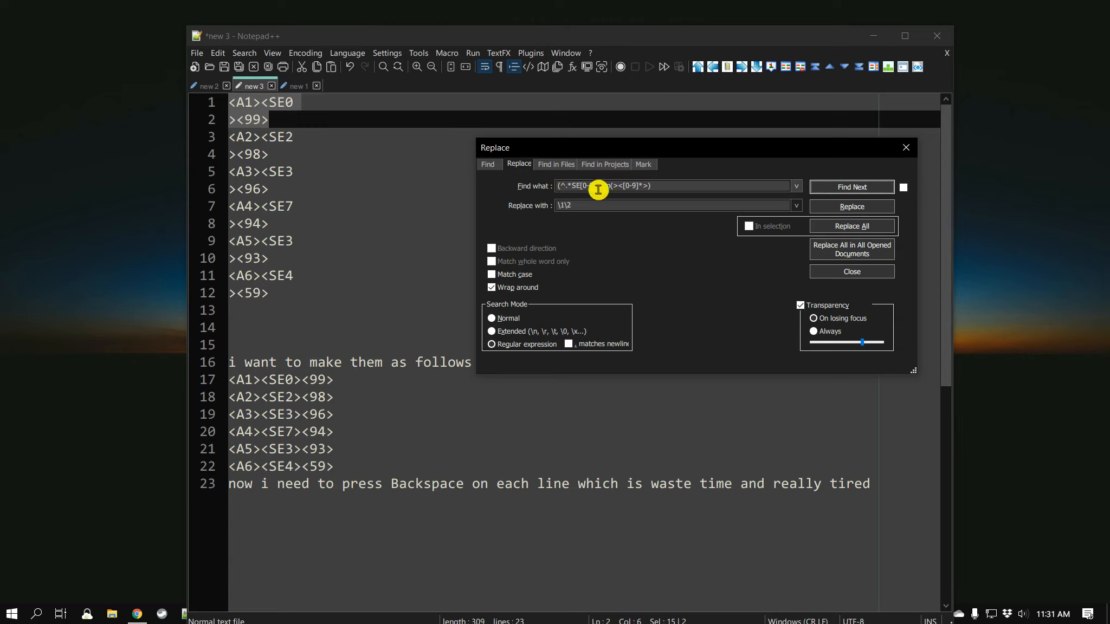
pyautogui.click(837, 187)
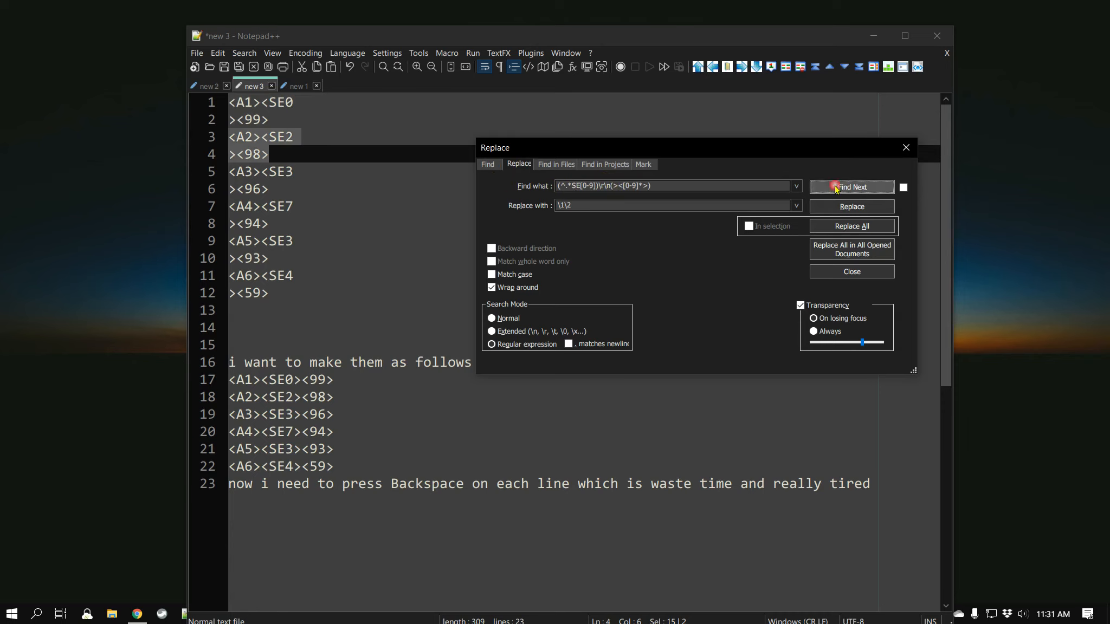
pyautogui.click(836, 187)
pyautogui.click(836, 187)
pyautogui.click(836, 187)
pyautogui.click(836, 187)
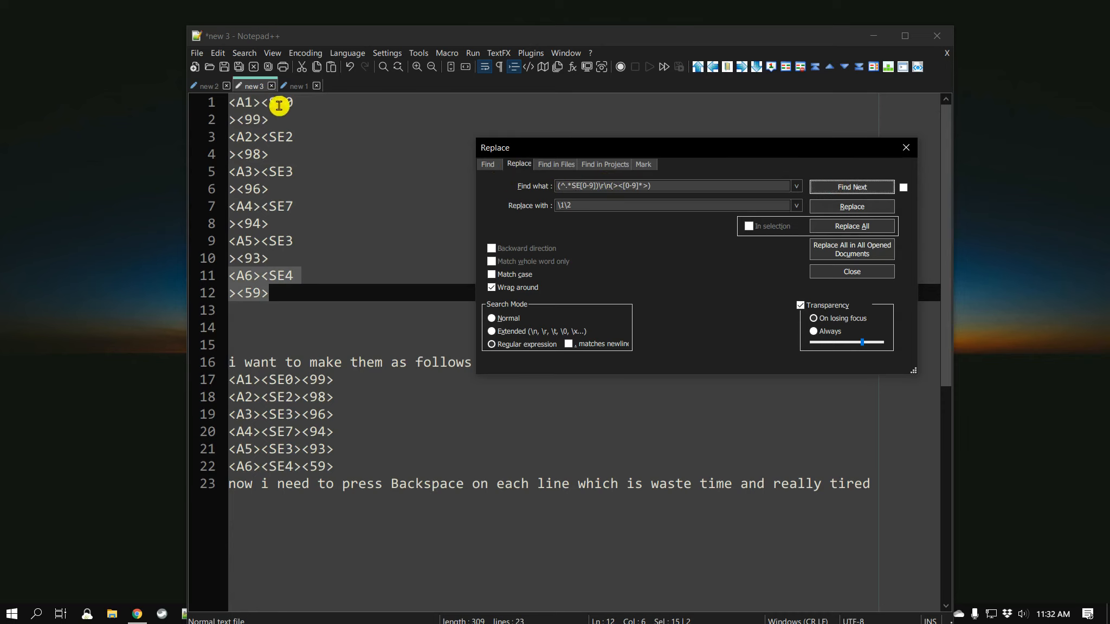
pyautogui.click(232, 103)
pyautogui.click(627, 152)
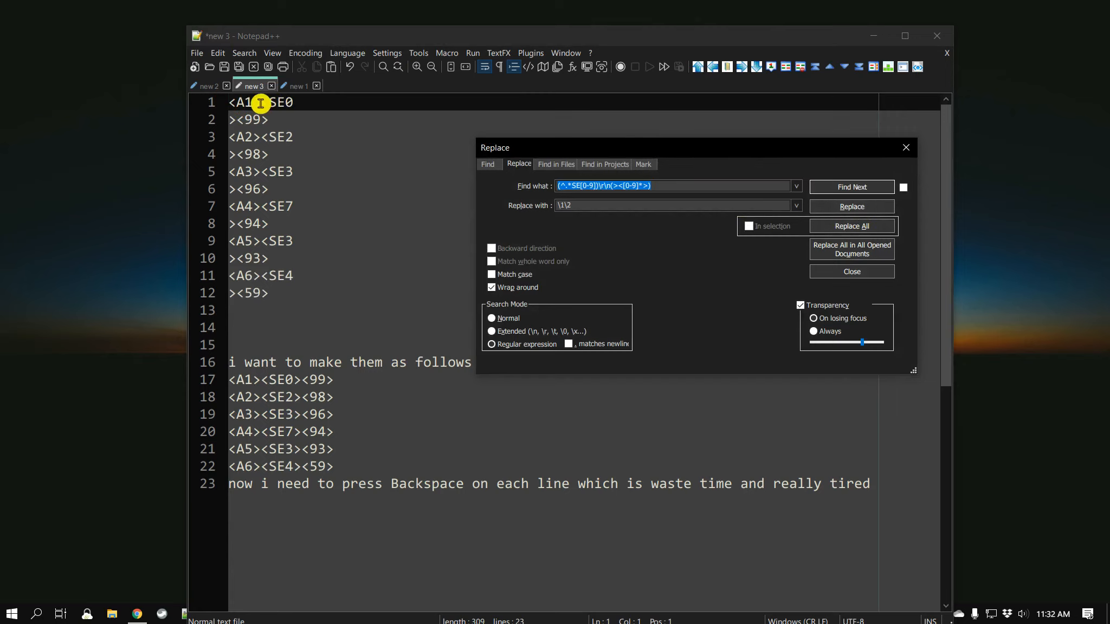
# Replace the matches in lines 1 to 12 one by one with \1\2, joining each pair of sample lines into one
pyautogui.click(843, 208)
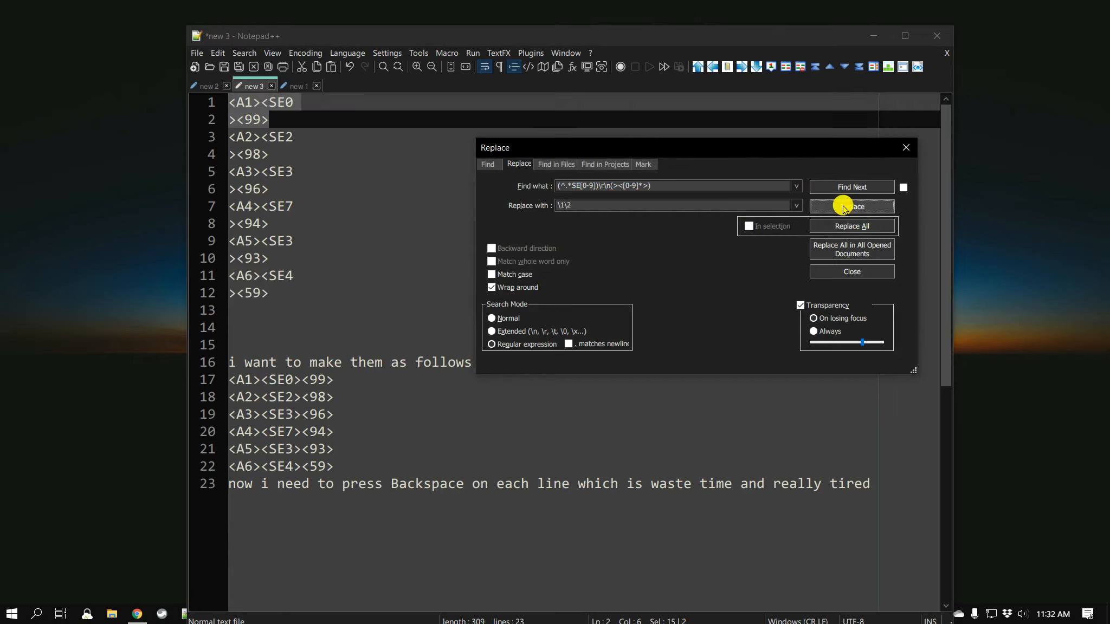
pyautogui.click(843, 209)
pyautogui.click(844, 208)
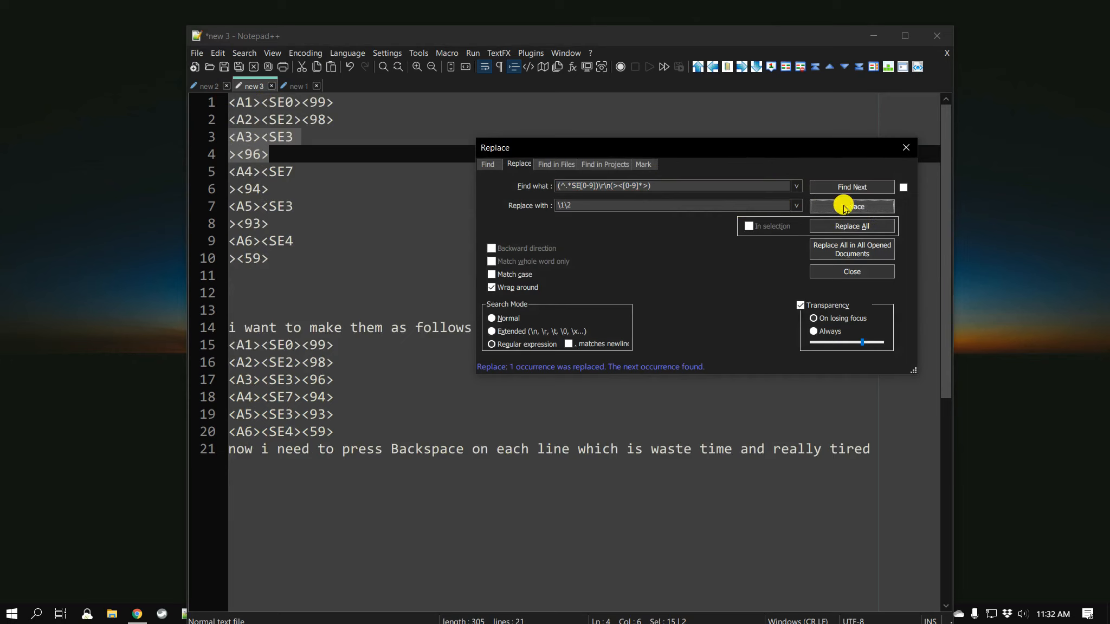
pyautogui.click(845, 208)
pyautogui.click(845, 207)
pyautogui.click(844, 207)
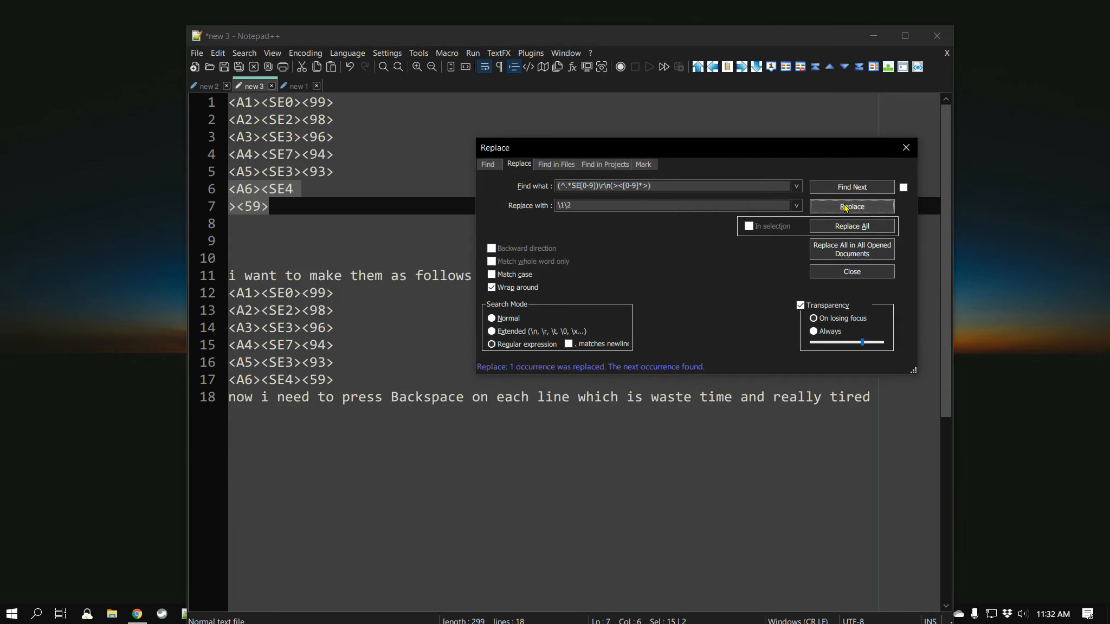
pyautogui.click(845, 207)
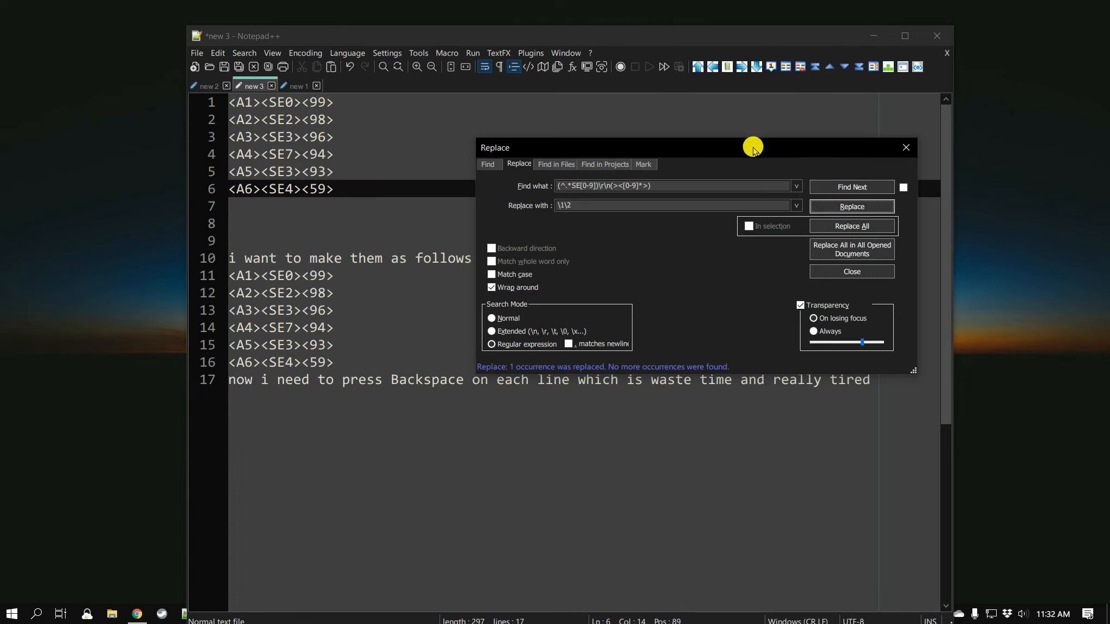
pyautogui.moveTo(750, 143); pyautogui.dragTo(745, 128)
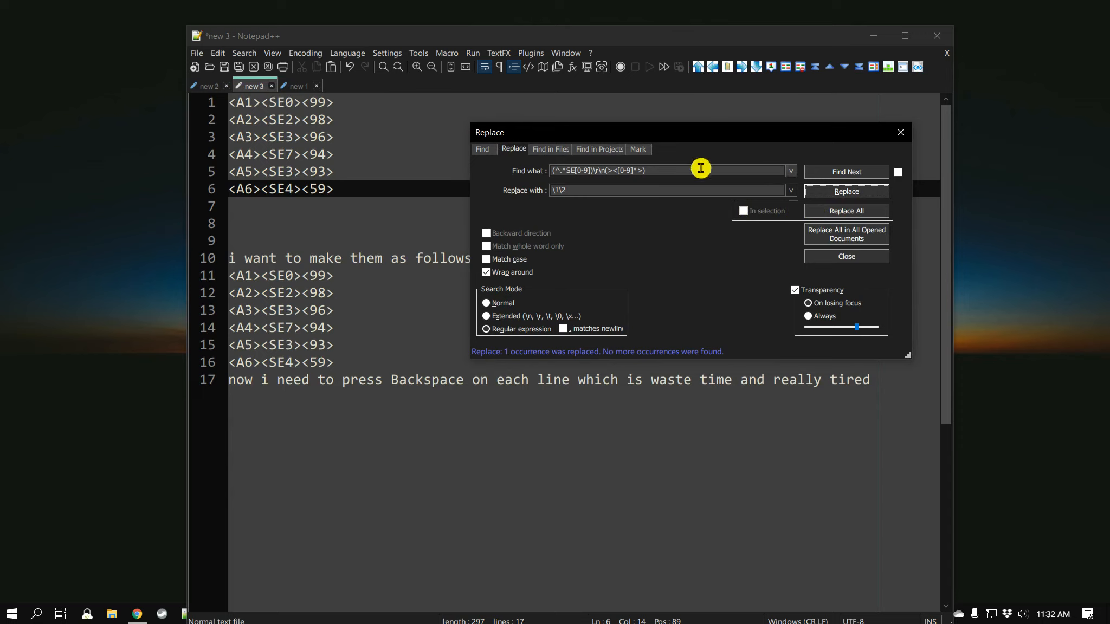
pyautogui.moveTo(703, 134); pyautogui.dragTo(696, 122)
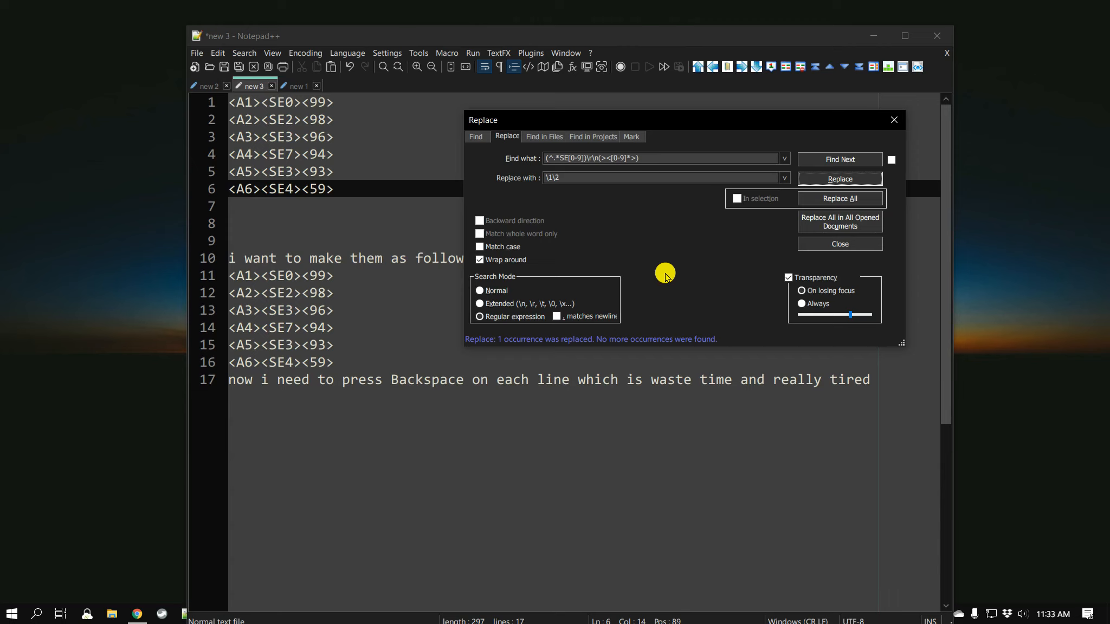
pyautogui.click(454, 53)
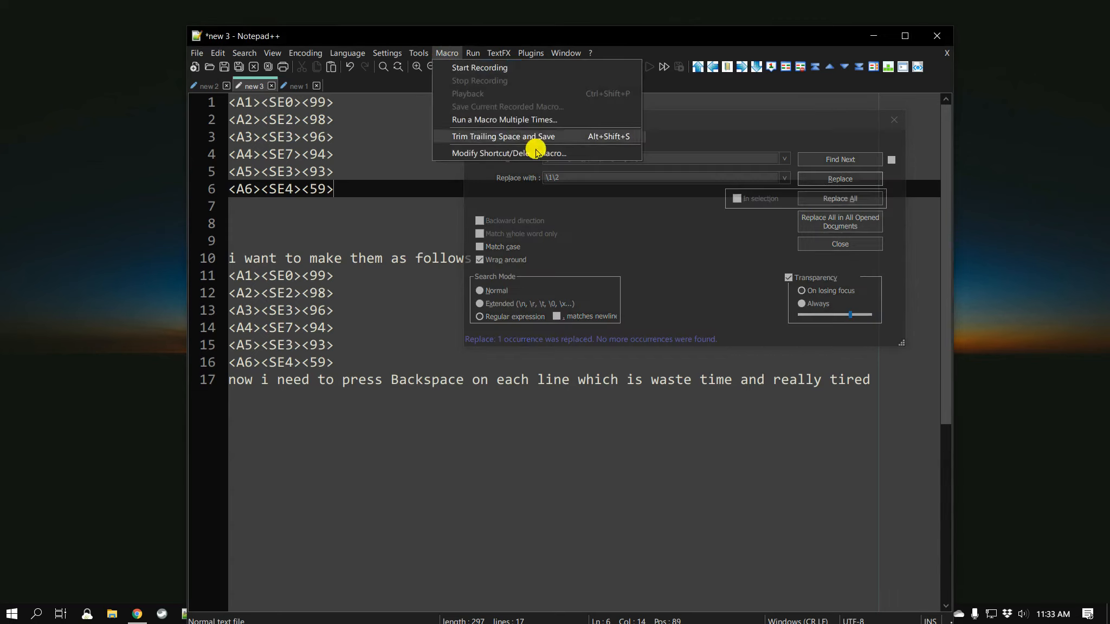
pyautogui.click(712, 262)
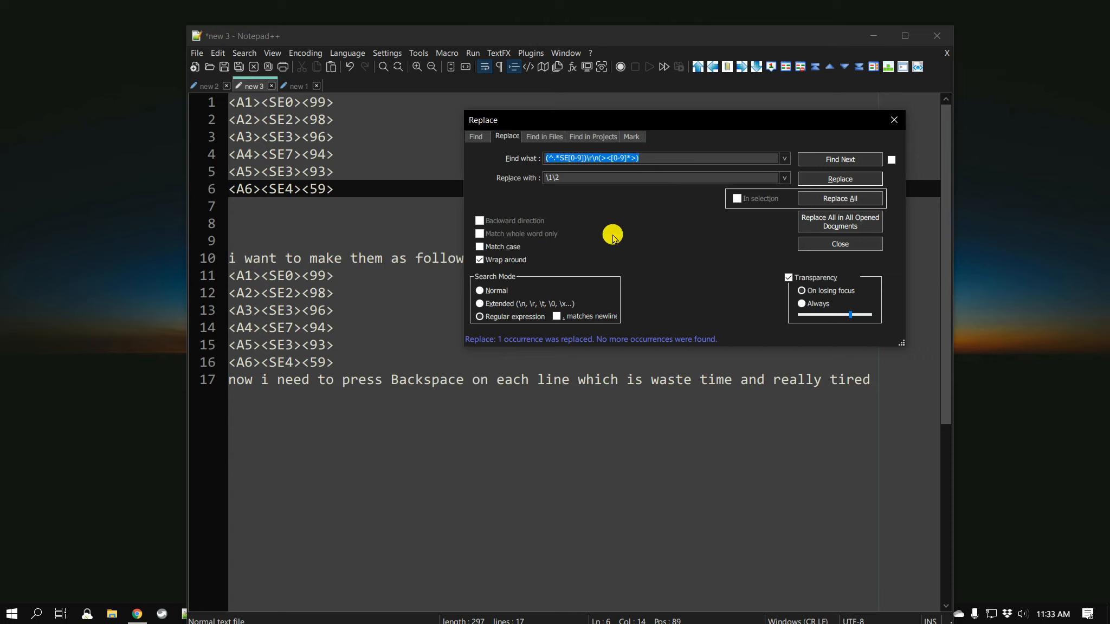
pyautogui.click(479, 317)
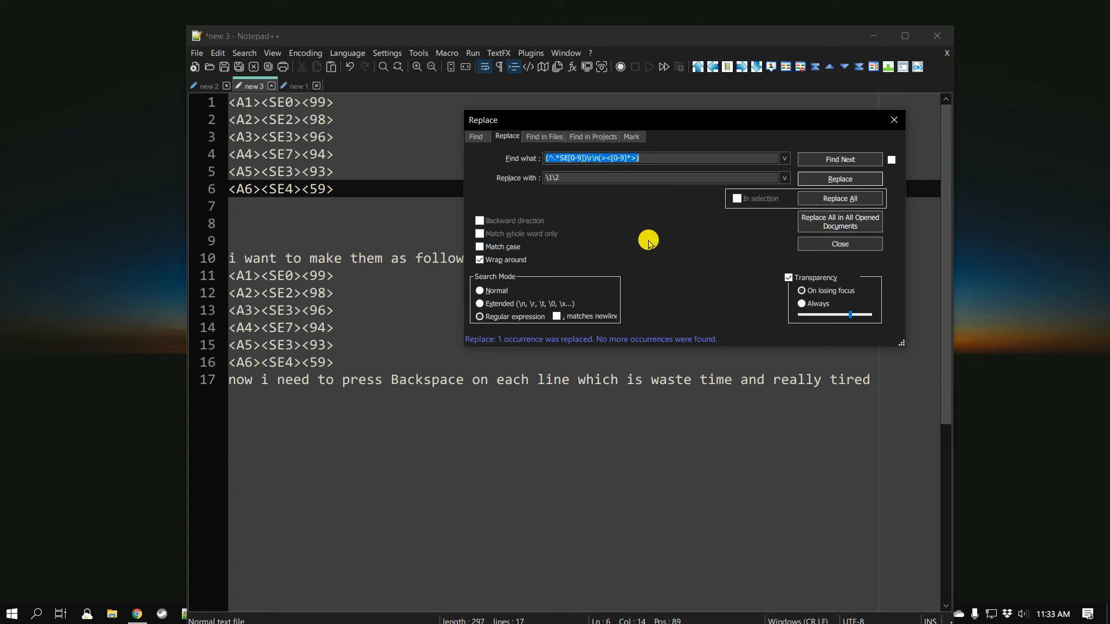
pyautogui.click(662, 159)
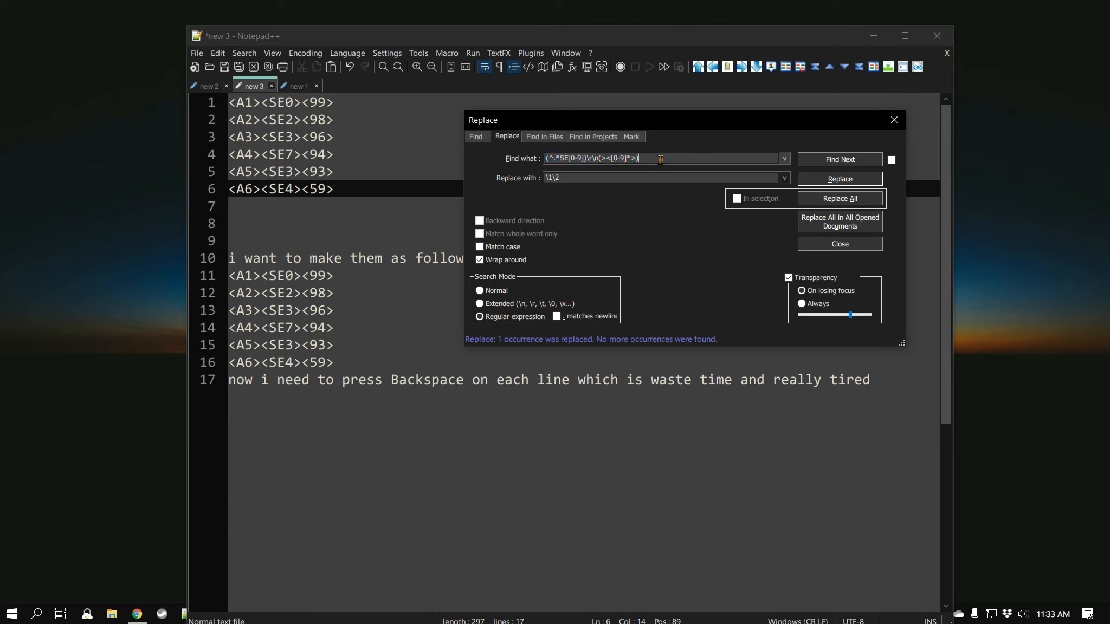